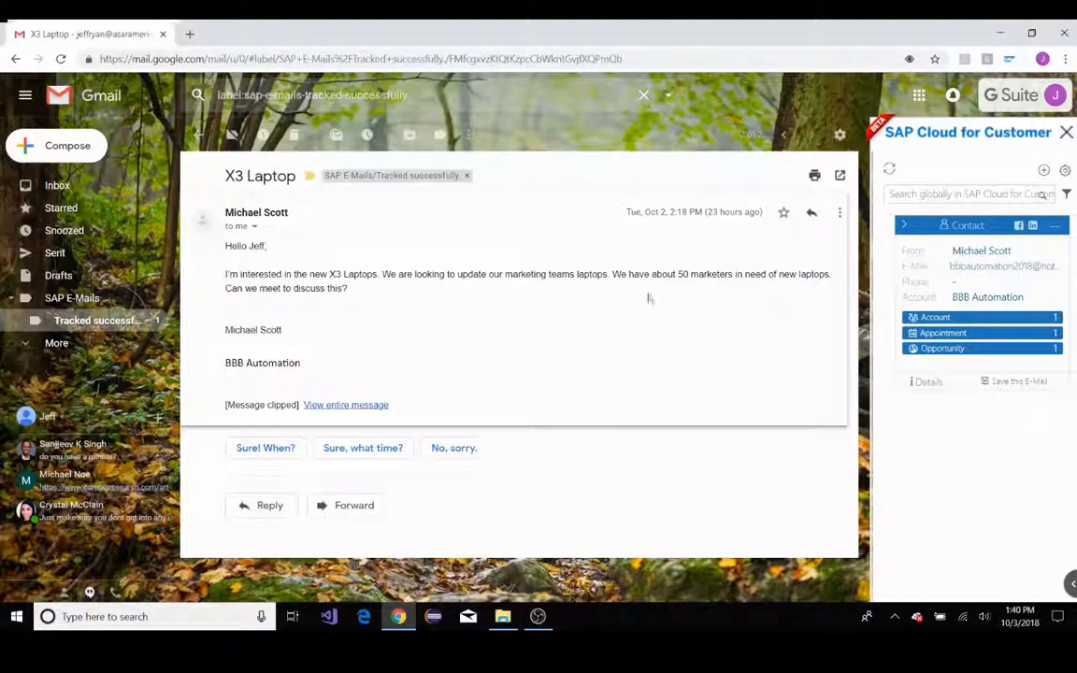
# Start a new appointment from the X3 Laptop email and review its automatically populated fields
pyautogui.click(1043, 169)
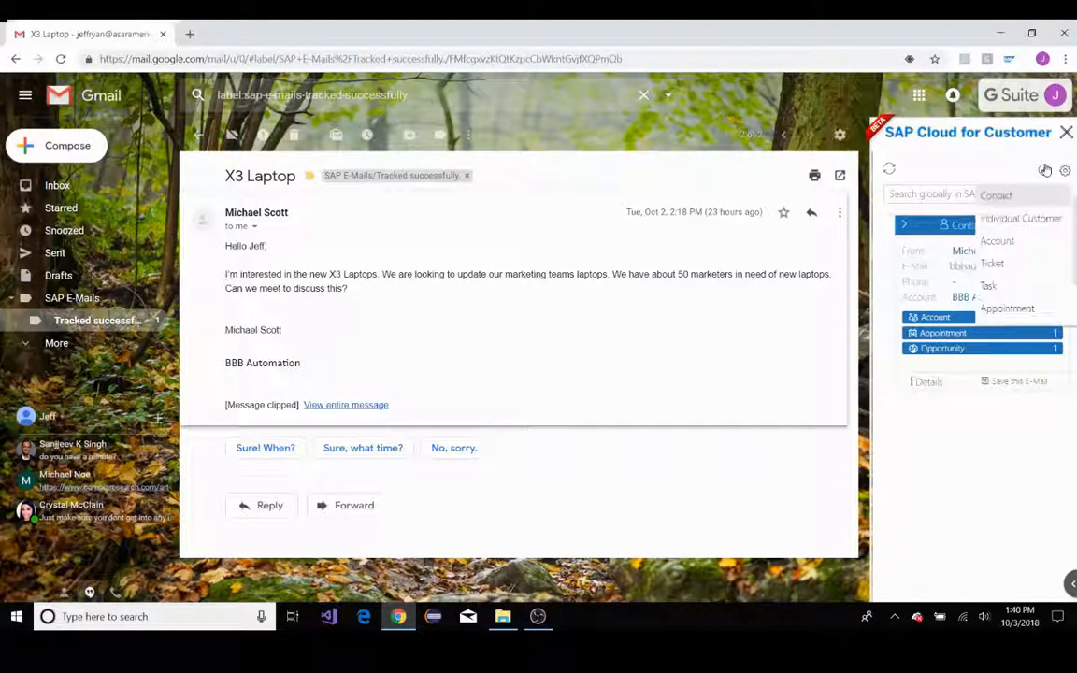
pyautogui.click(1028, 311)
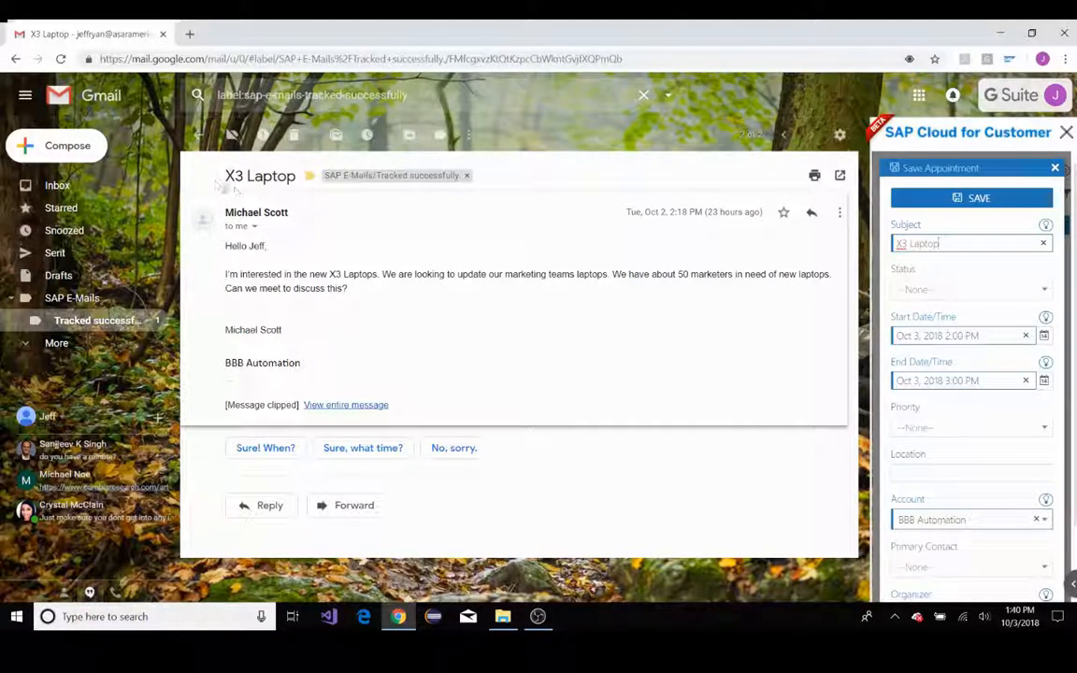
pyautogui.moveTo(224, 175); pyautogui.dragTo(296, 176)
pyautogui.click(455, 243)
pyautogui.scroll(-2, 1007, 376)
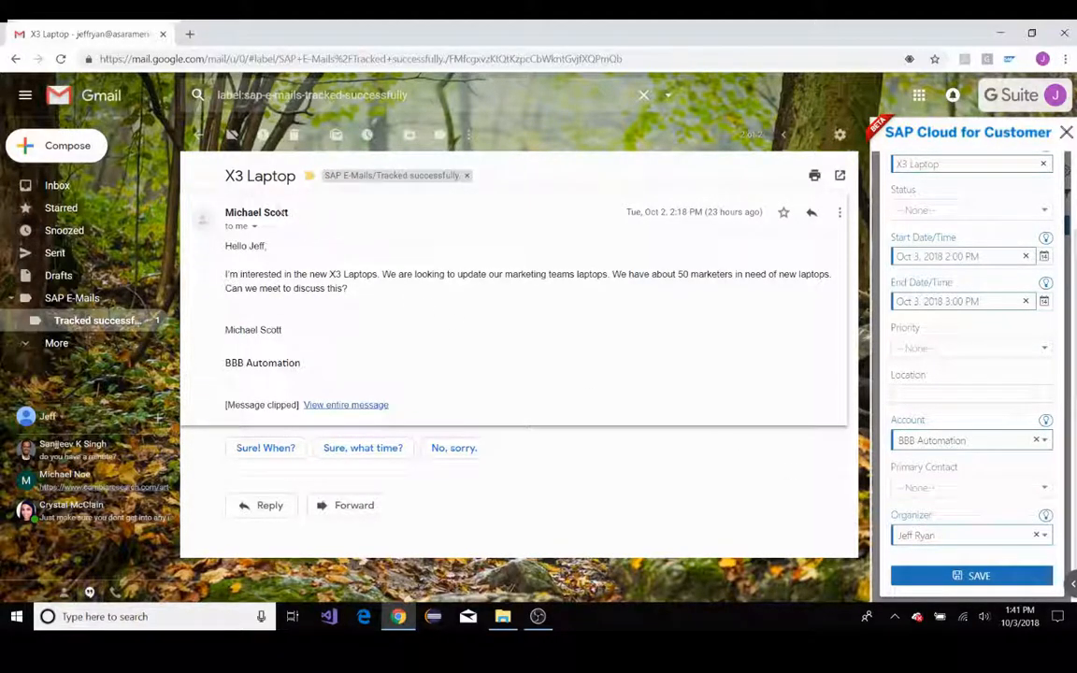
pyautogui.moveTo(1044, 516)
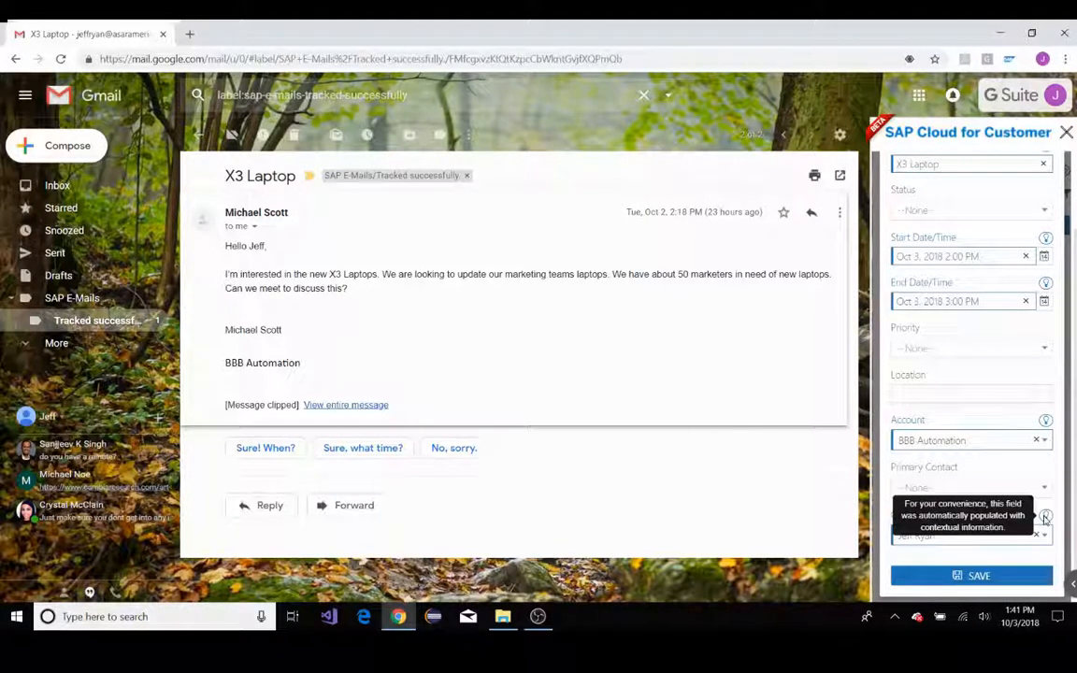
# Set the appointment's status to In Process and its priority to Urgent
pyautogui.scroll(2, 964, 312)
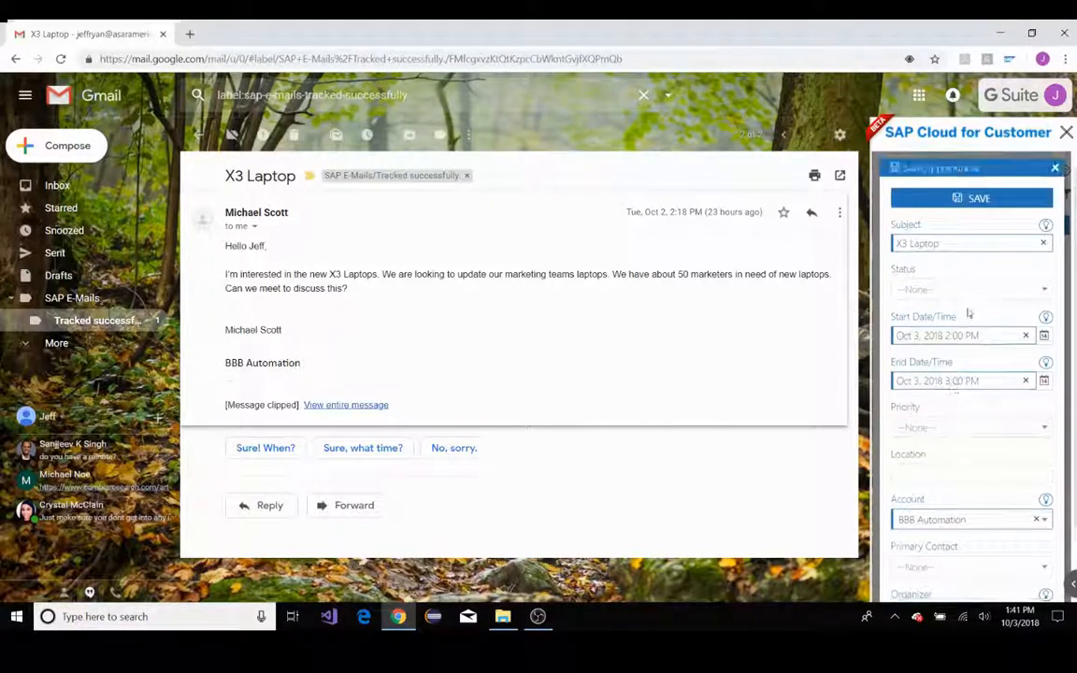
pyautogui.click(1004, 292)
pyautogui.click(956, 313)
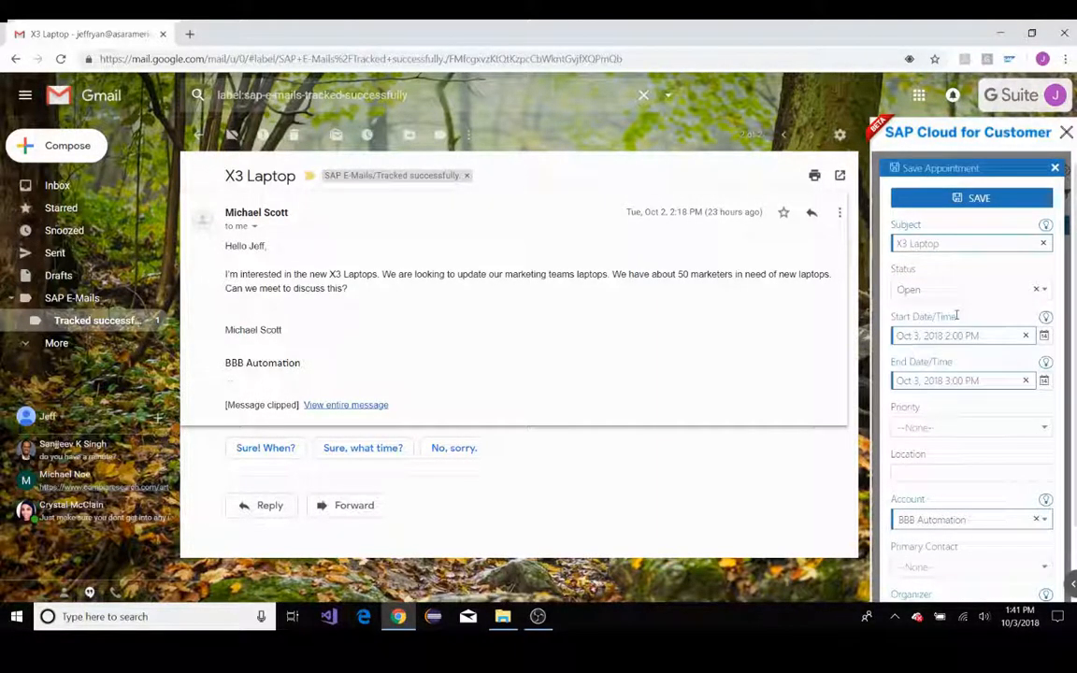
pyautogui.click(922, 289)
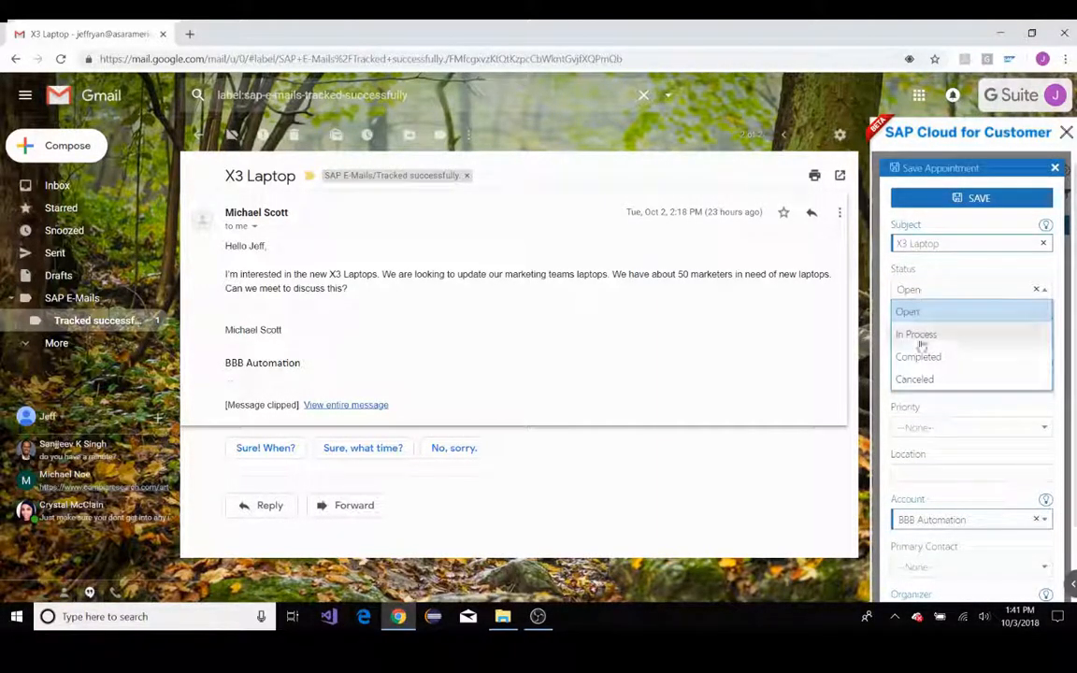
pyautogui.click(920, 336)
pyautogui.scroll(-1, 957, 418)
pyautogui.click(935, 360)
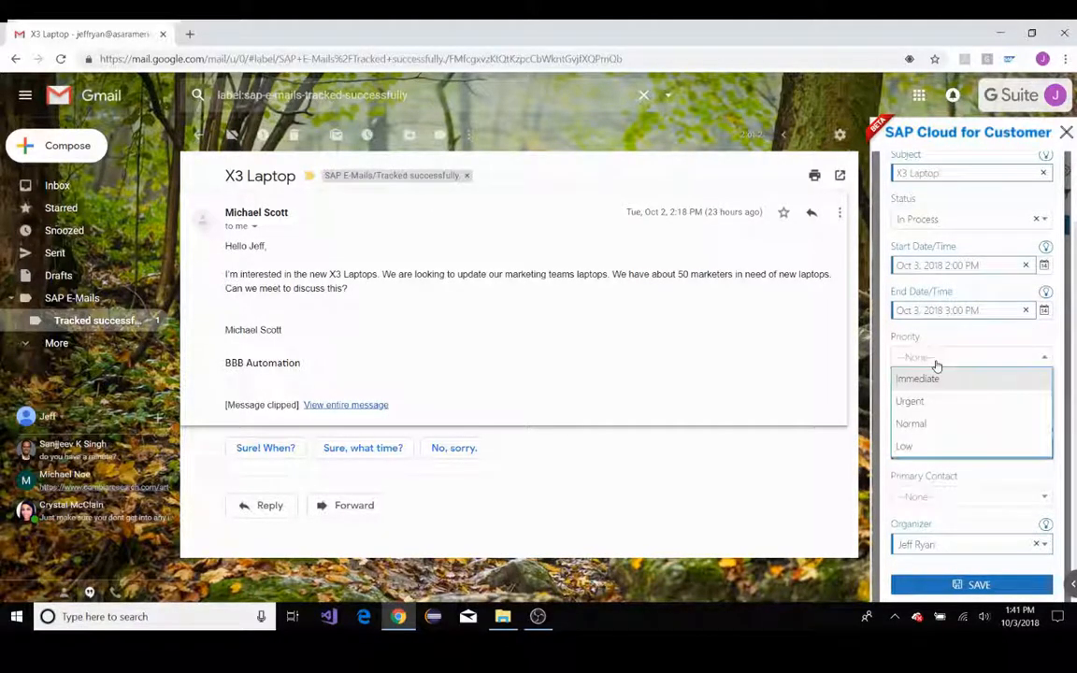
pyautogui.click(935, 401)
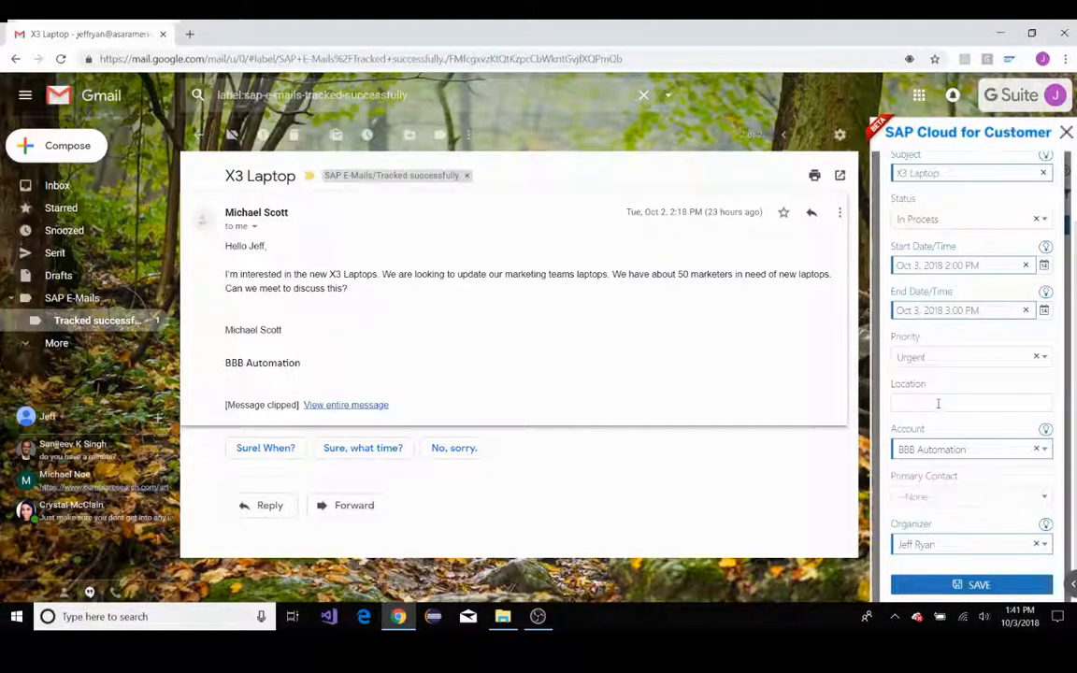
# Enter ASAR Naperville as the appointment's location
pyautogui.write('ASAR Naperville')
# Find the email's sender by last name, assign them as the appointment's primary contact, and save the appointment
pyautogui.click(933, 493)
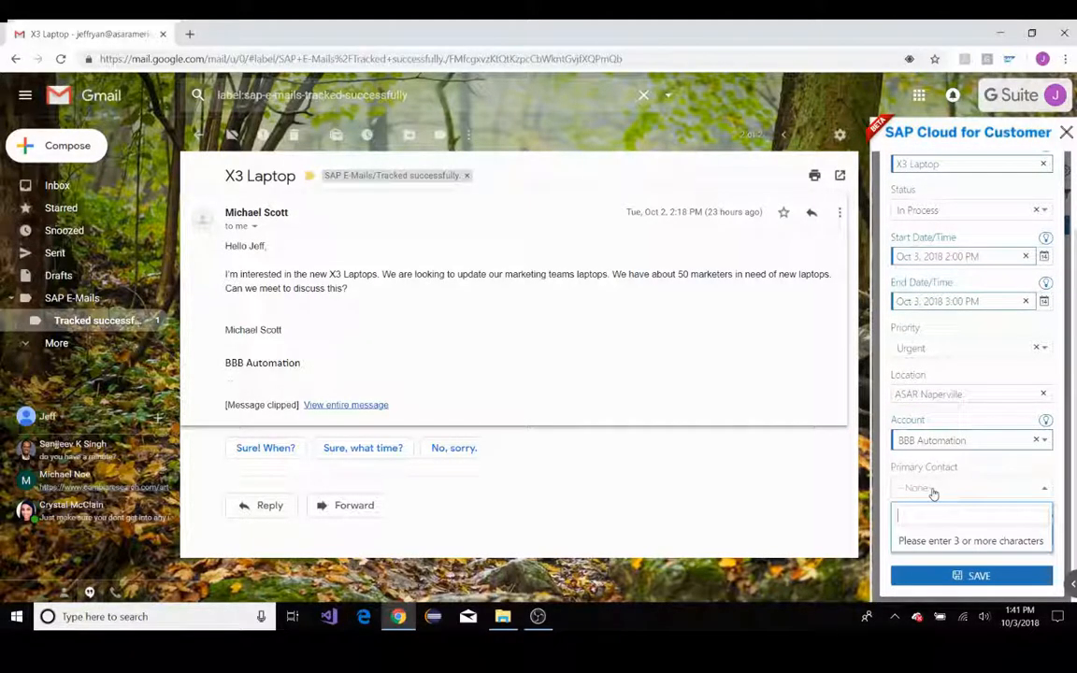
pyautogui.write('Scott')
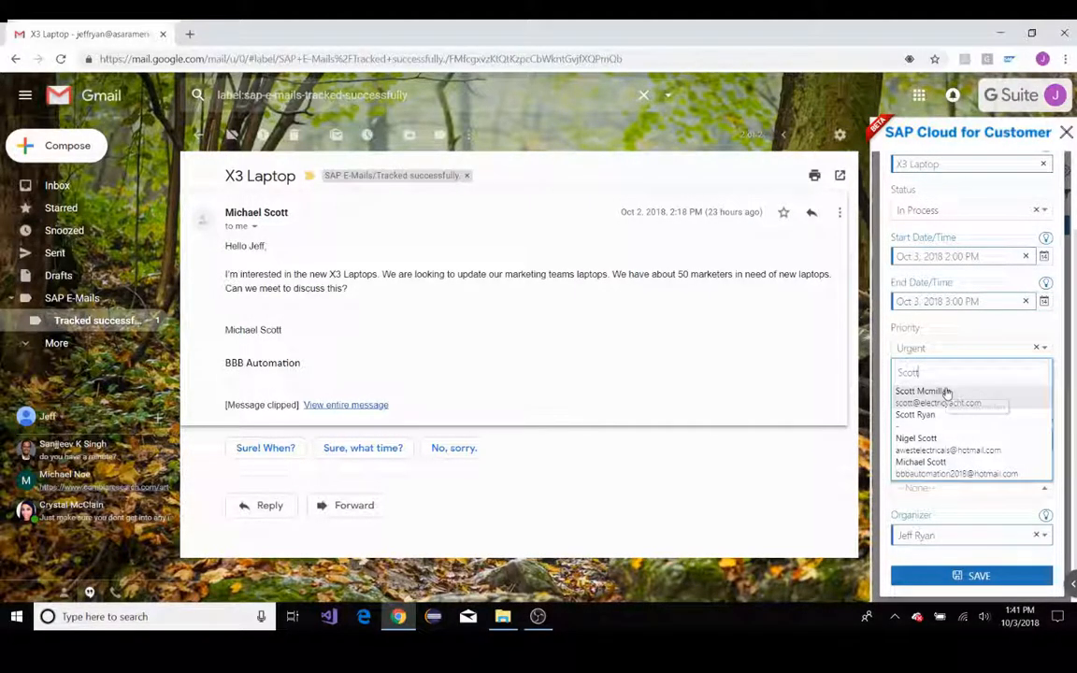
pyautogui.click(934, 470)
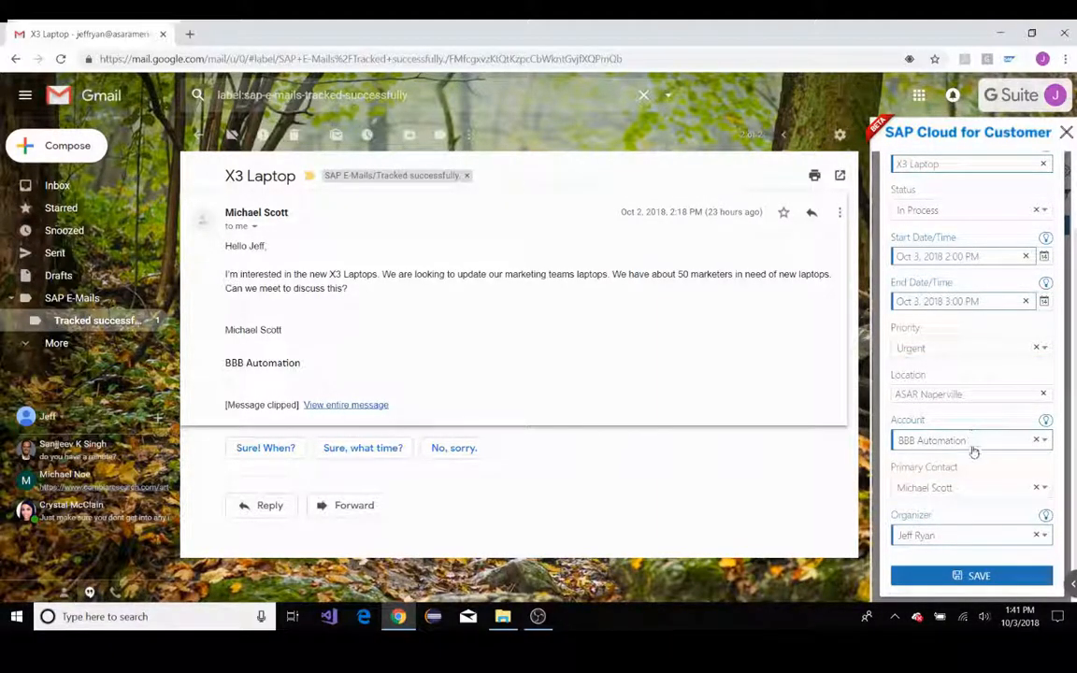
pyautogui.click(971, 575)
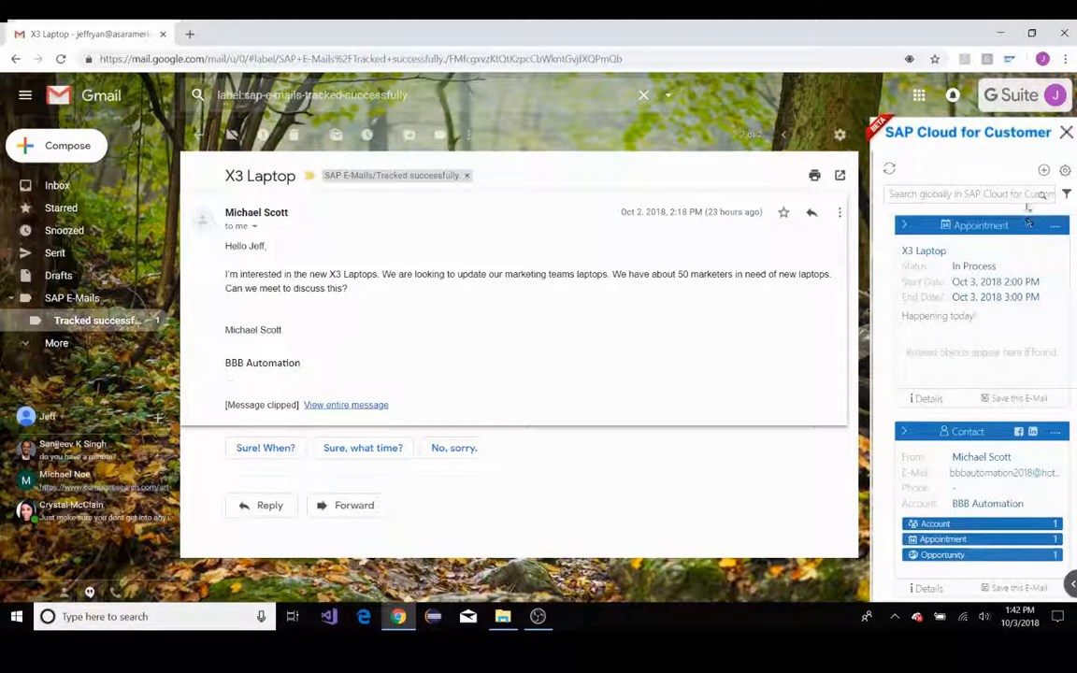
# Create and save a visit from the X3 Laptop email with the email's sender as primary contact
pyautogui.click(1043, 169)
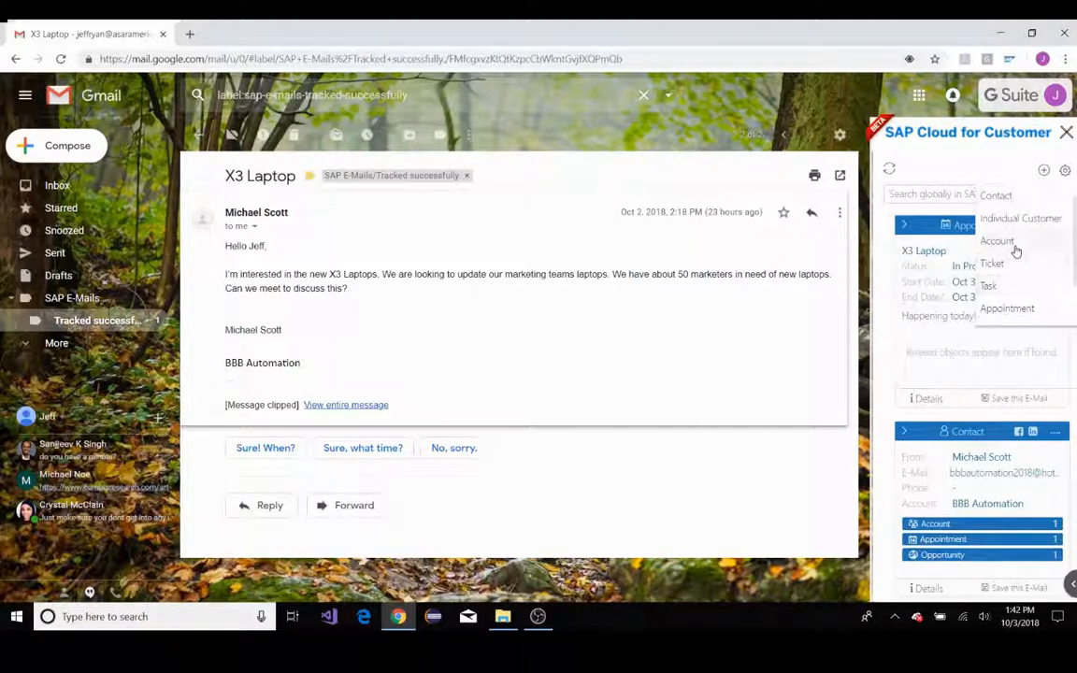
pyautogui.scroll(-2, 1010, 298)
pyautogui.click(1009, 296)
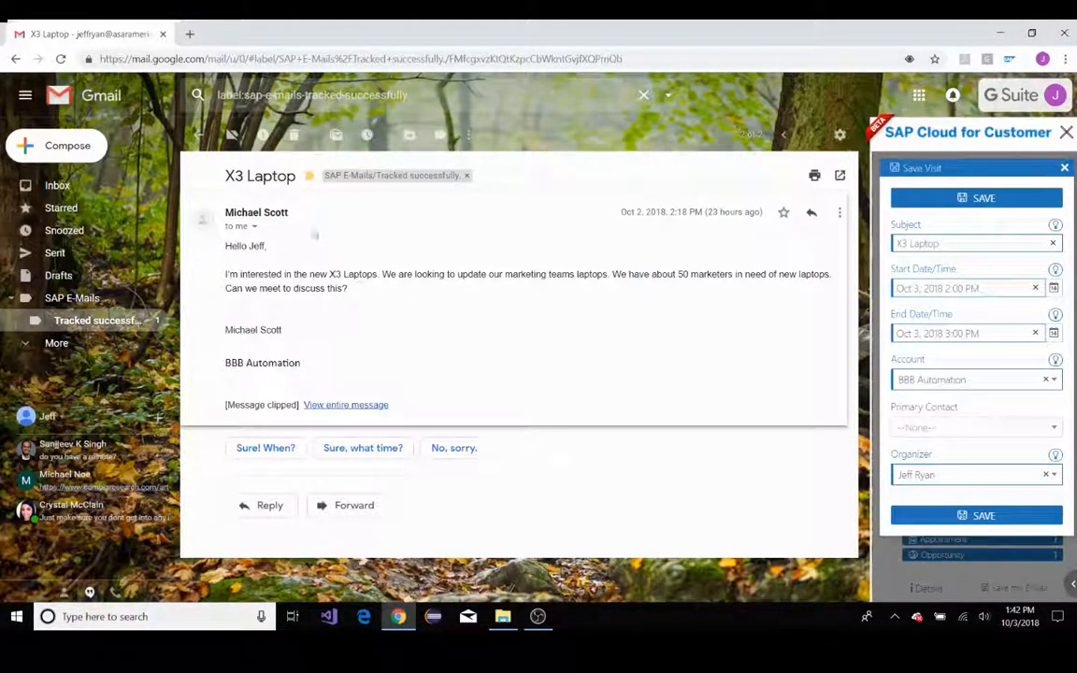
pyautogui.moveTo(1055, 270)
pyautogui.click(968, 428)
pyautogui.write('Scott')
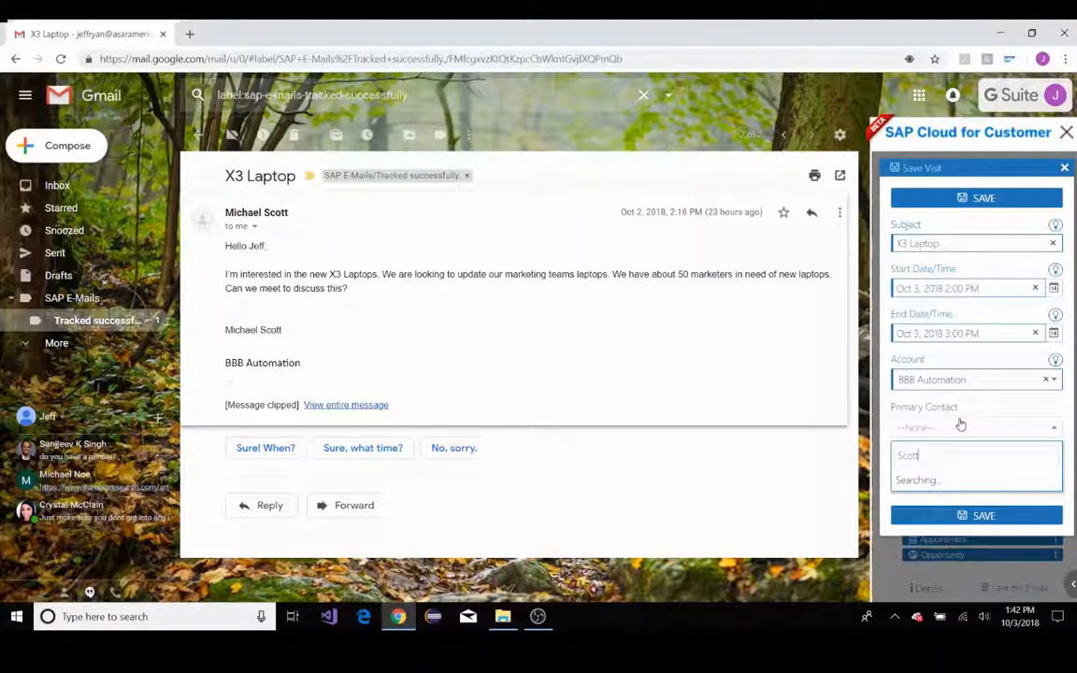
pyautogui.click(948, 544)
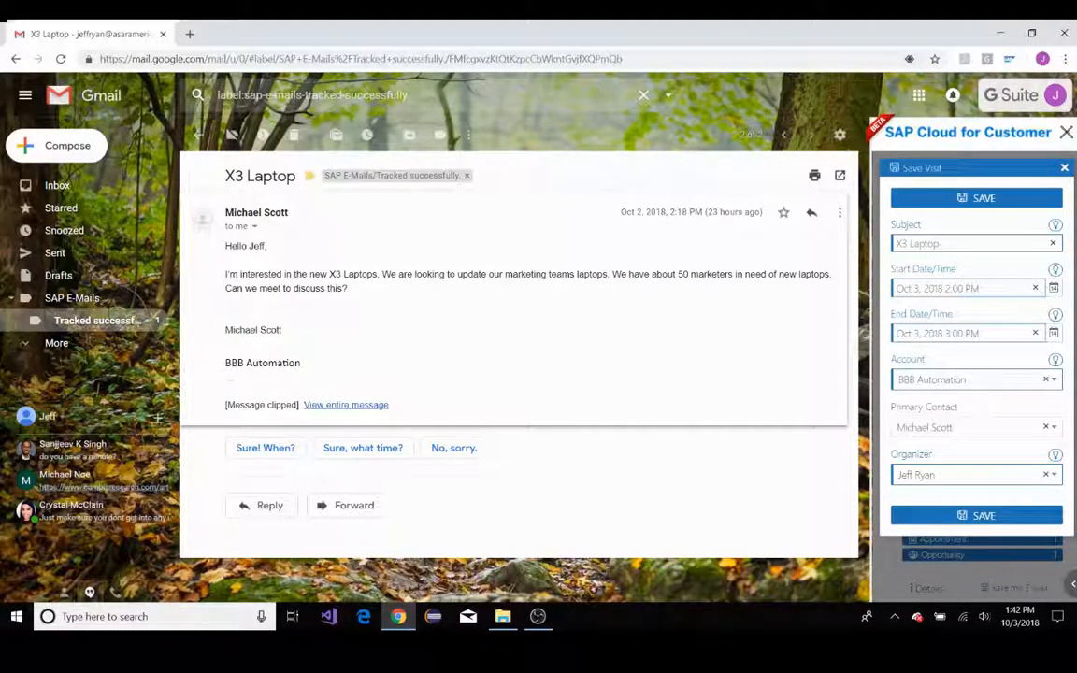
pyautogui.click(983, 514)
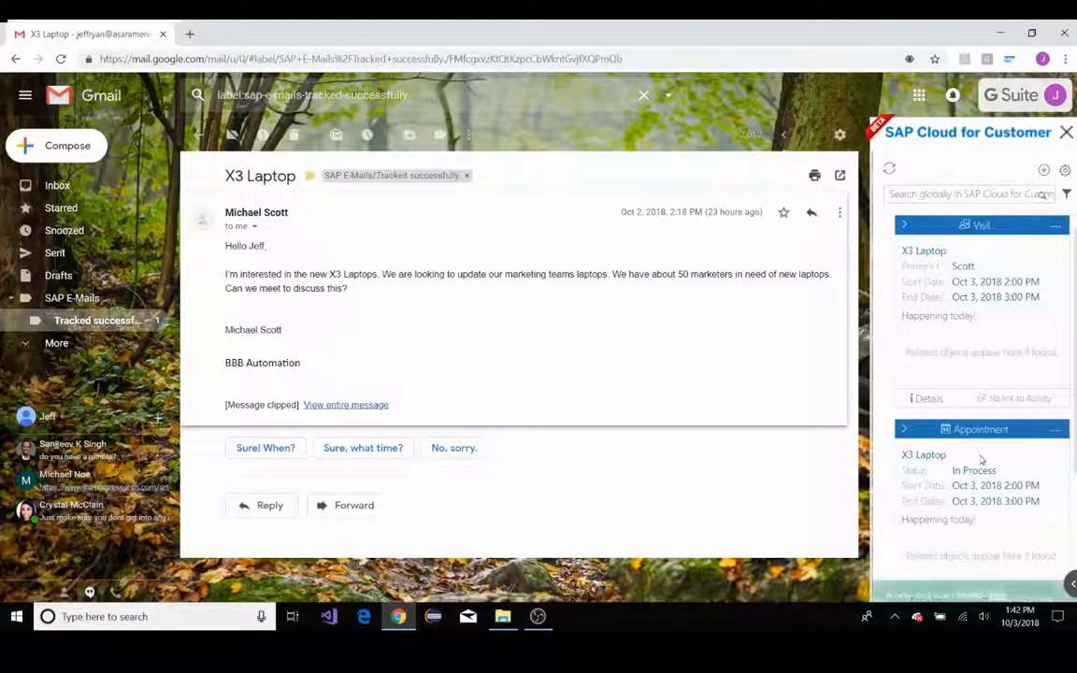
# Open the details of the Q4 X3 Deal BBB opportunity related to the sender's contact record
pyautogui.scroll(-2, 986, 505)
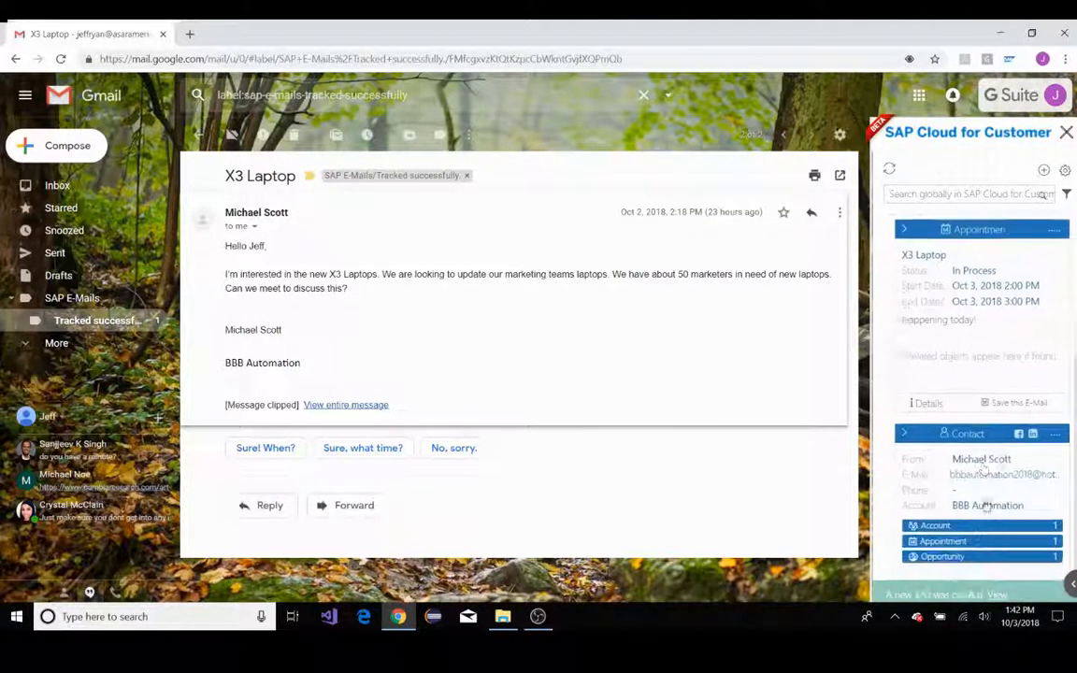
pyautogui.click(954, 556)
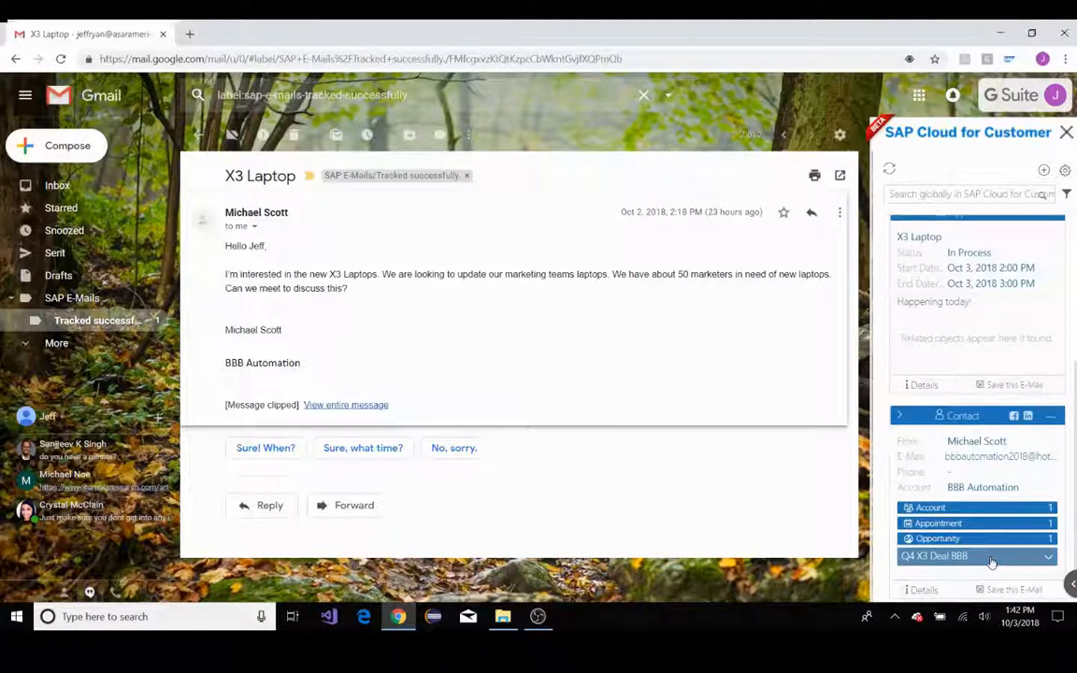
pyautogui.click(992, 559)
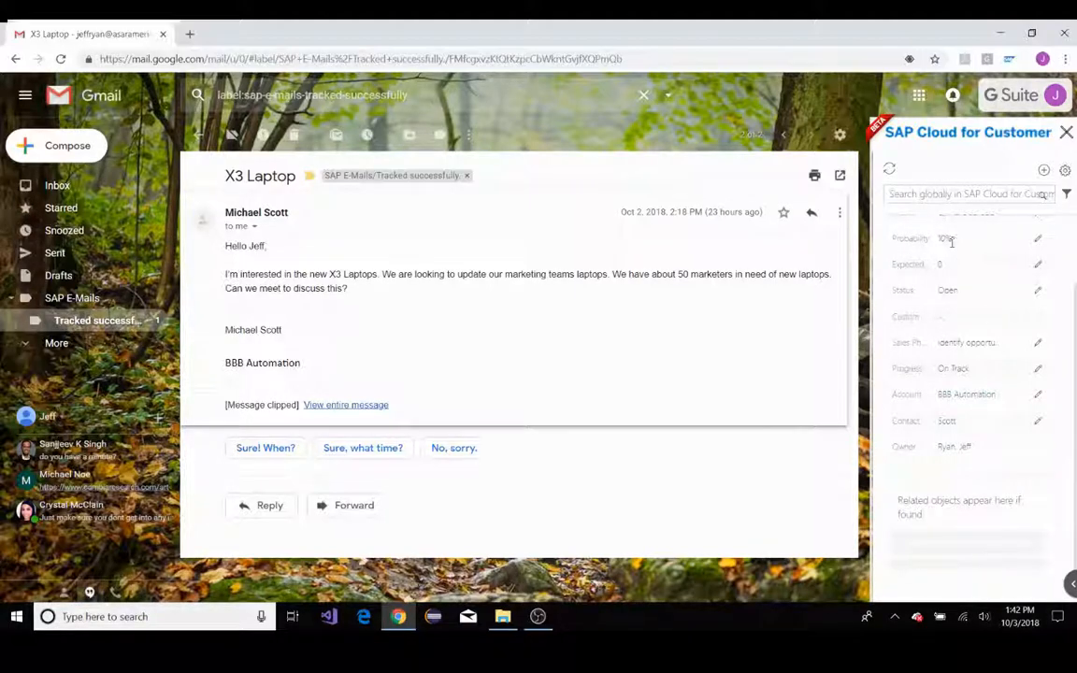
# Start a new opportunity named Q4 Big Deal BBB with a probability of 10
pyautogui.click(1043, 172)
pyautogui.scroll(-2, 1007, 280)
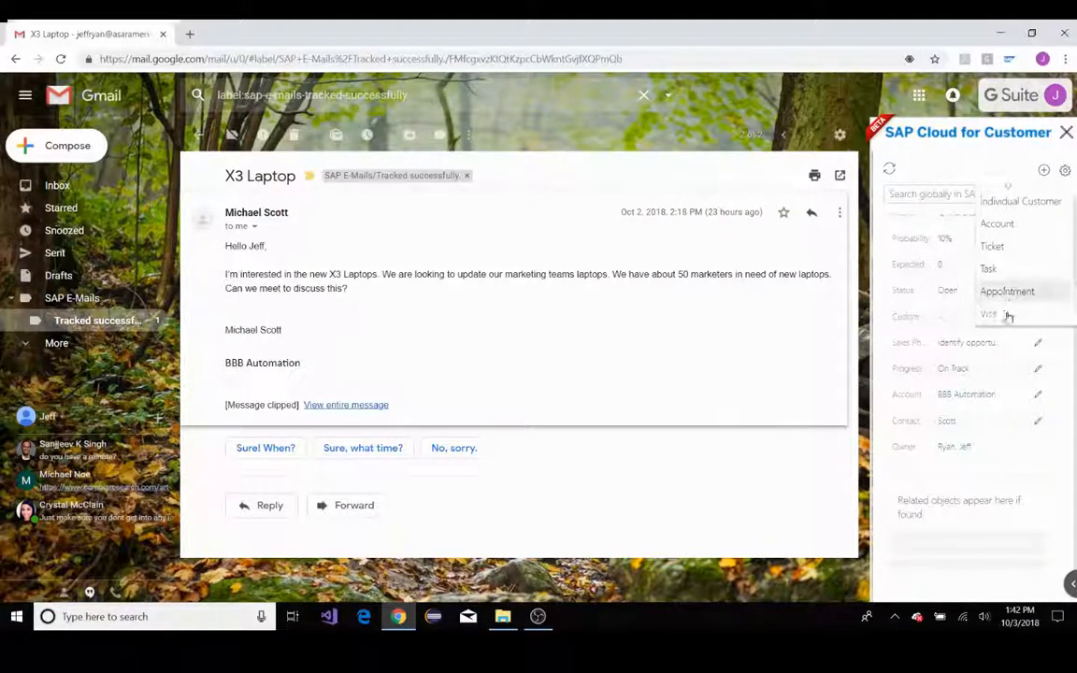
pyautogui.click(1005, 314)
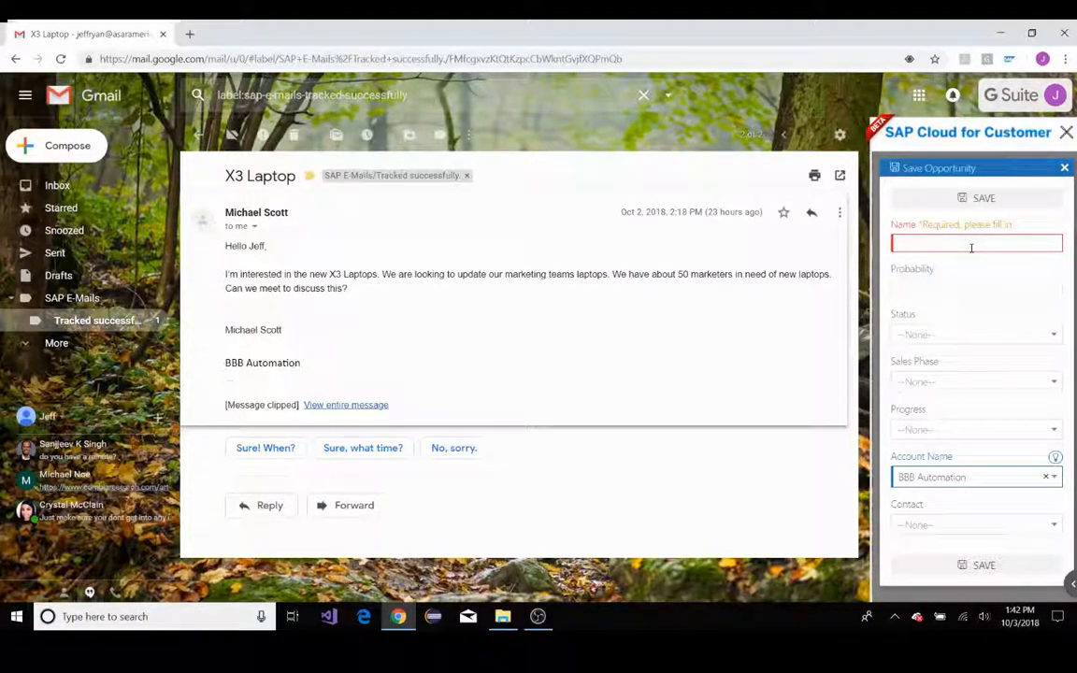
pyautogui.write('Q4 B')
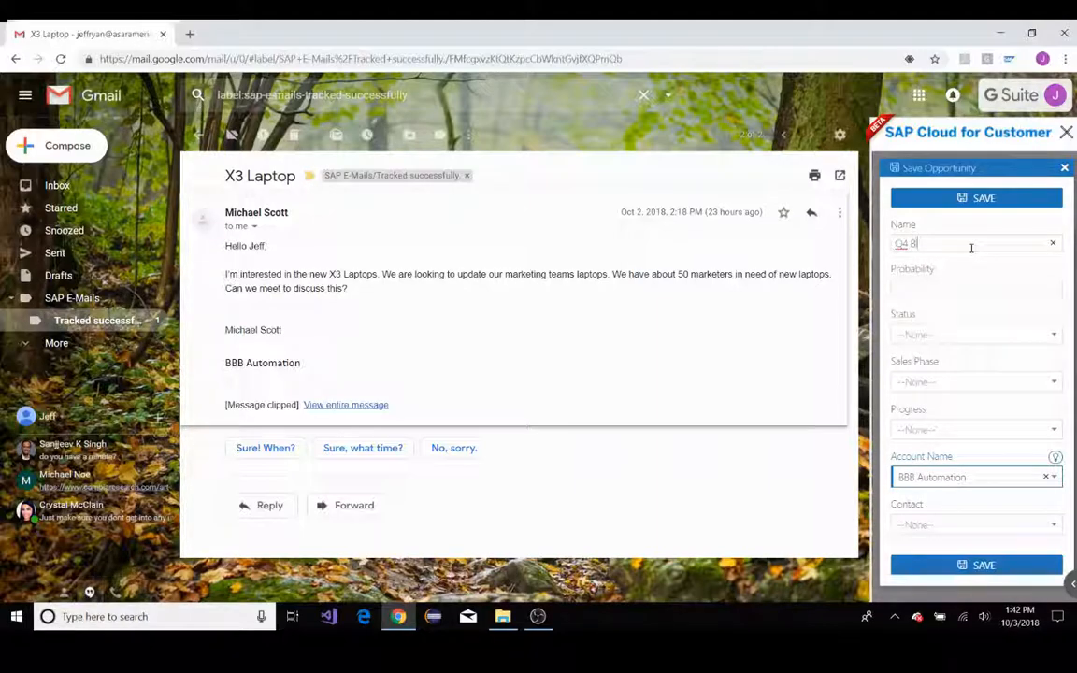
pyautogui.write('ig Deal BBB')
pyautogui.click(1054, 289)
pyautogui.click(1054, 287)
# Set the new opportunity's status to Open, sales phase to Identify opportunity and progress to On Track
pyautogui.click(1006, 336)
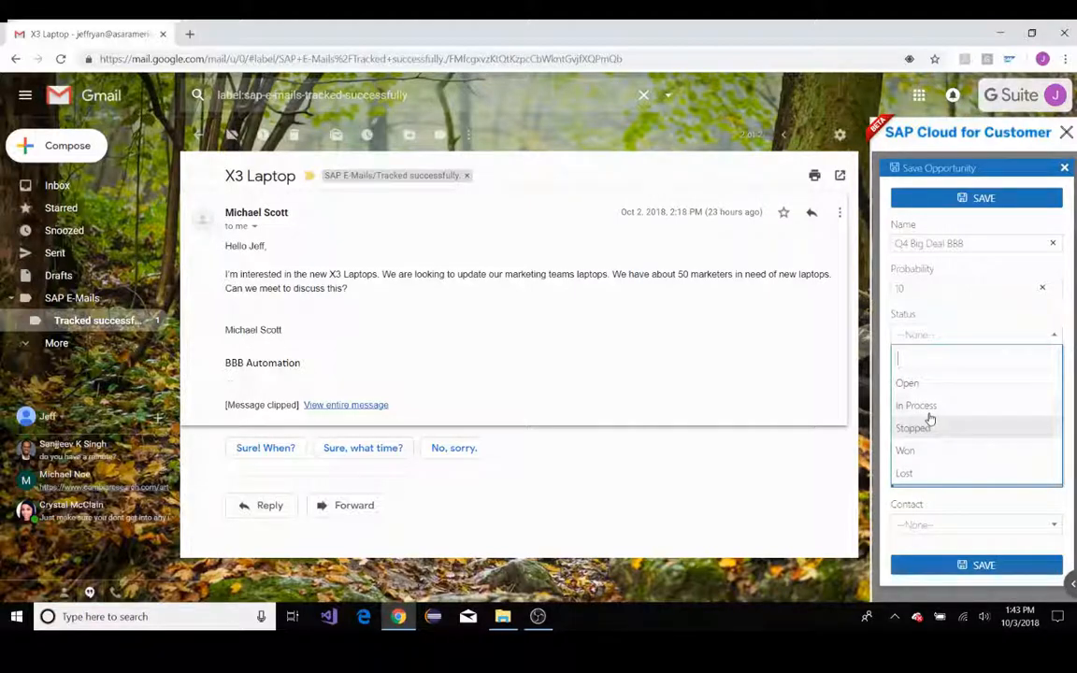
pyautogui.click(926, 391)
pyautogui.click(932, 383)
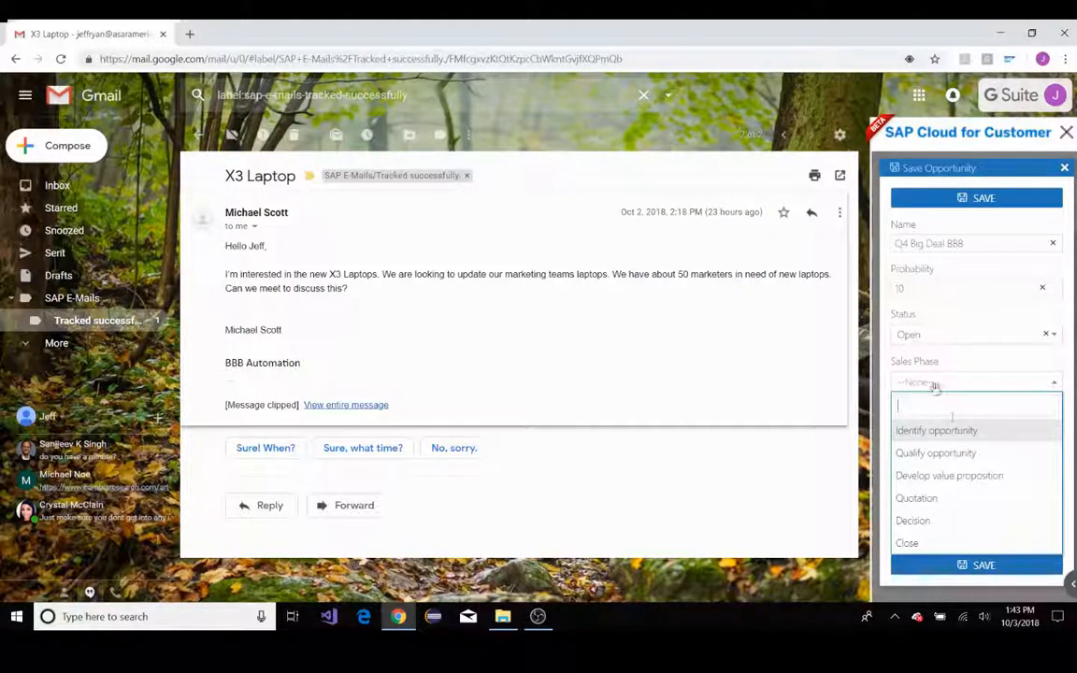
pyautogui.click(968, 432)
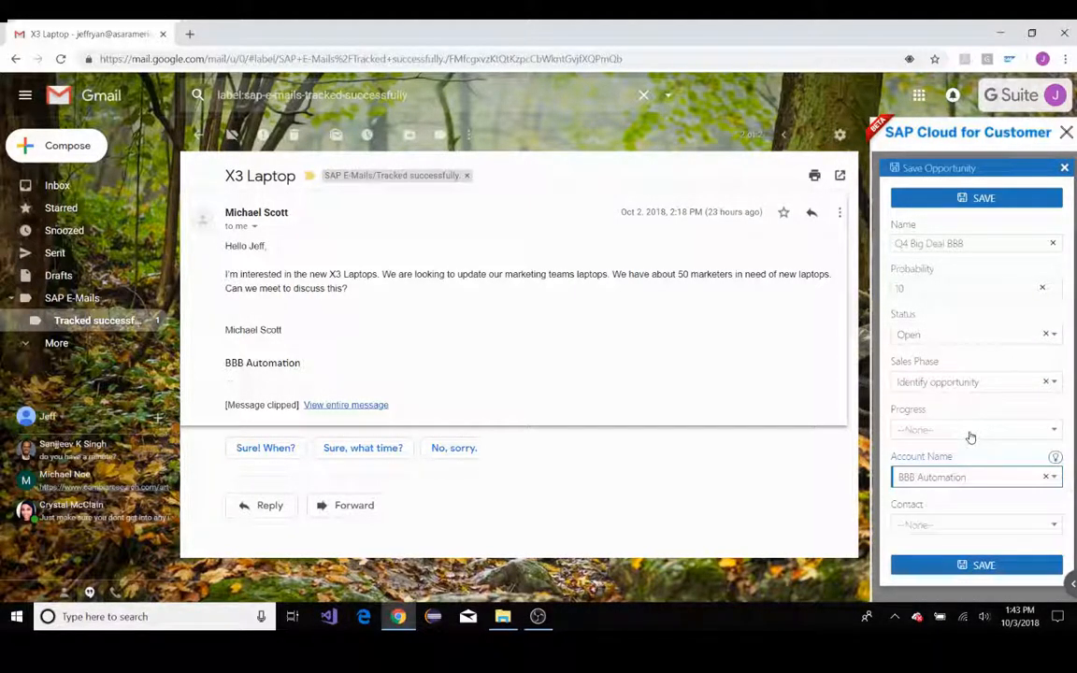
pyautogui.click(961, 432)
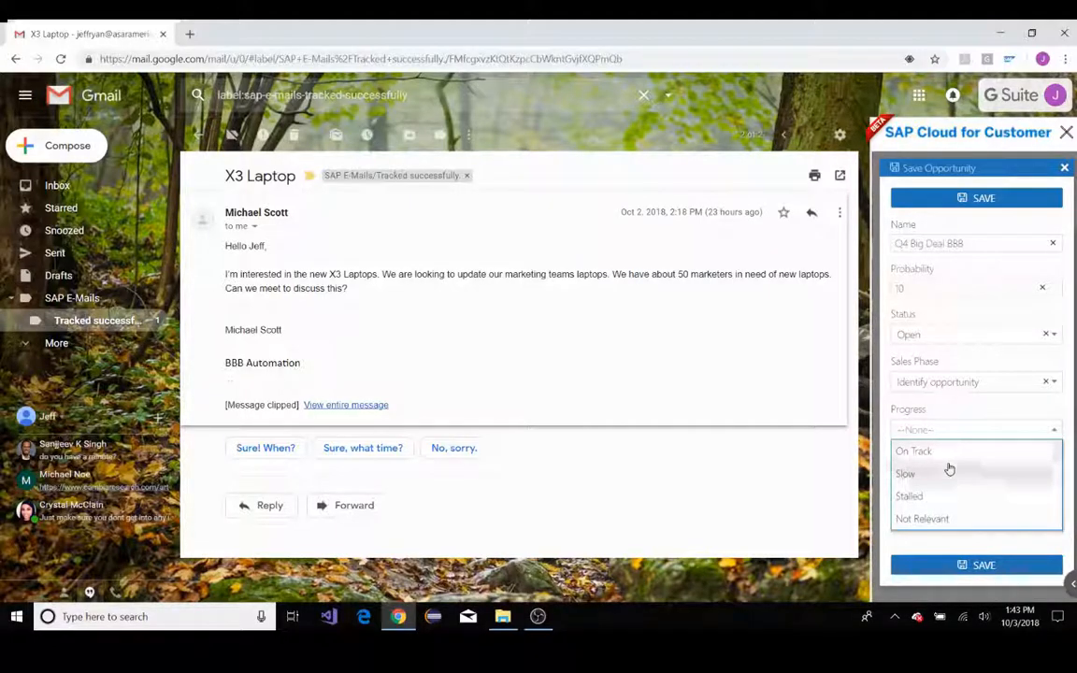
pyautogui.click(944, 452)
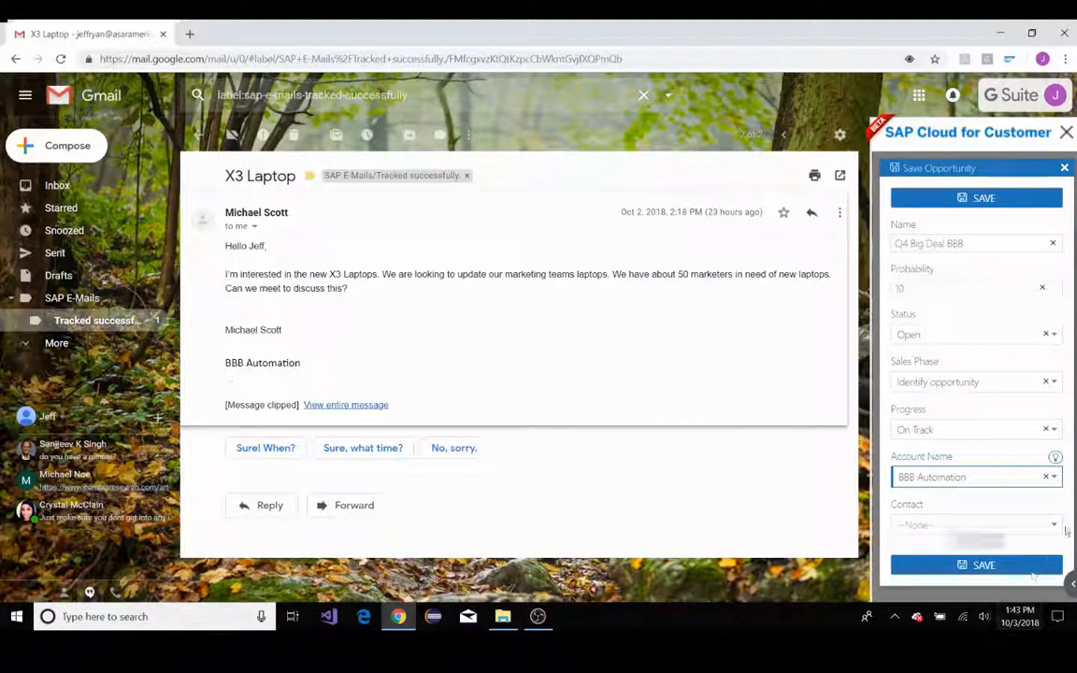
# Assign the email's sender as the opportunity's contact and save the opportunity
pyautogui.click(942, 524)
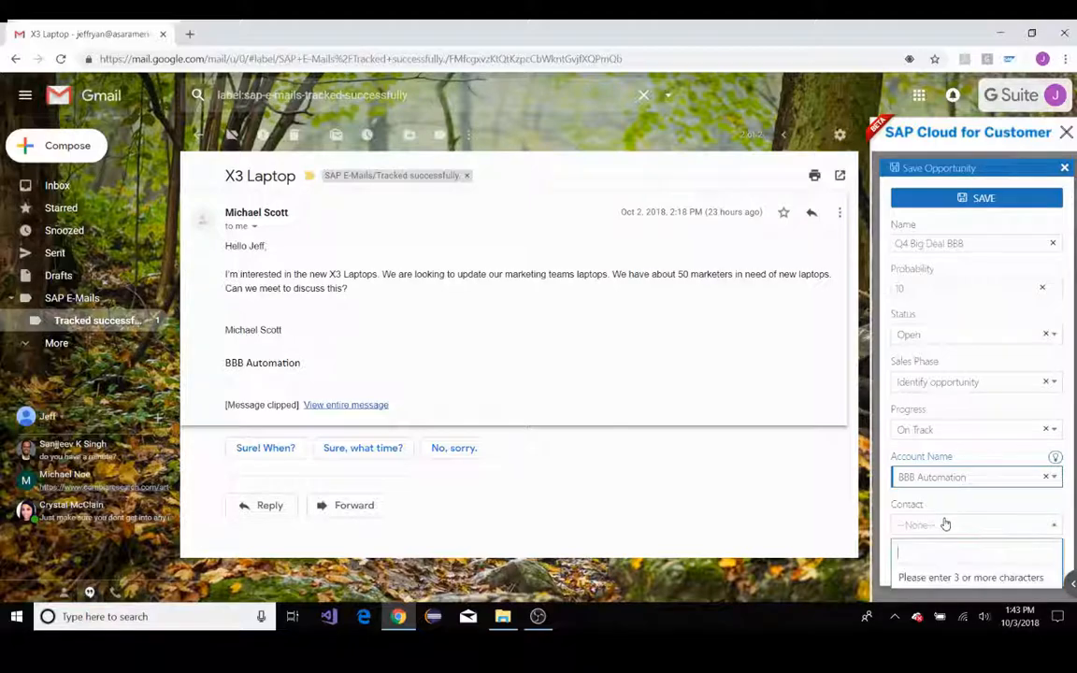
pyautogui.write('Scott')
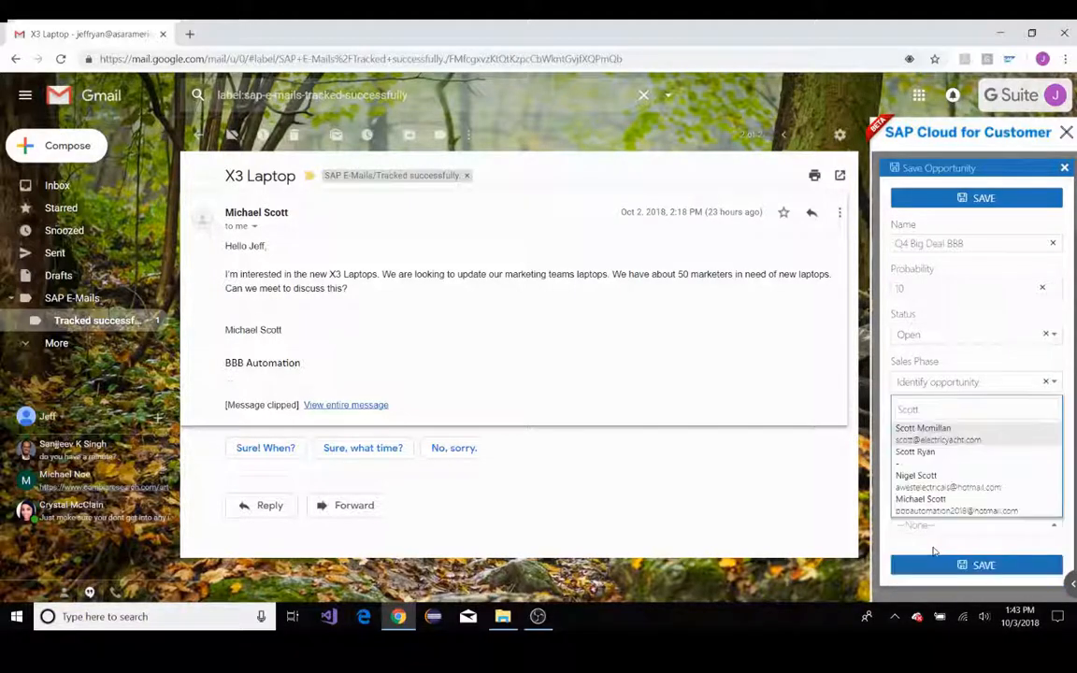
pyautogui.click(943, 505)
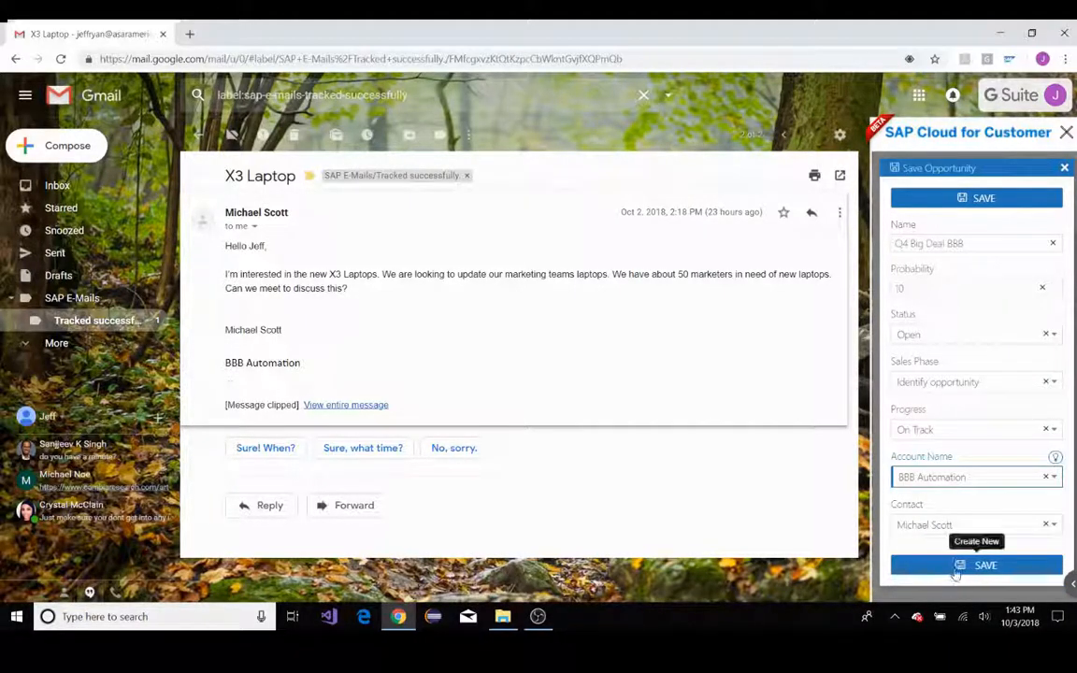
pyautogui.click(963, 564)
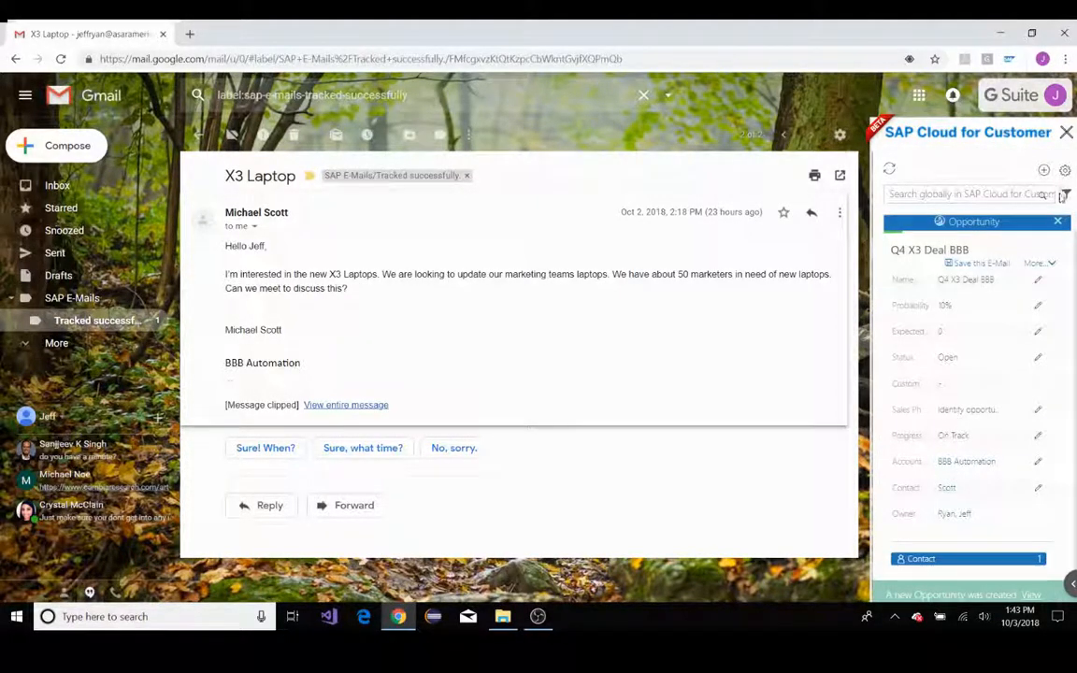
# Close the opportunity details and open the new Q4 Big Deal BBB opportunity in SAP Cloud for Customer in the browser
pyautogui.click(1058, 222)
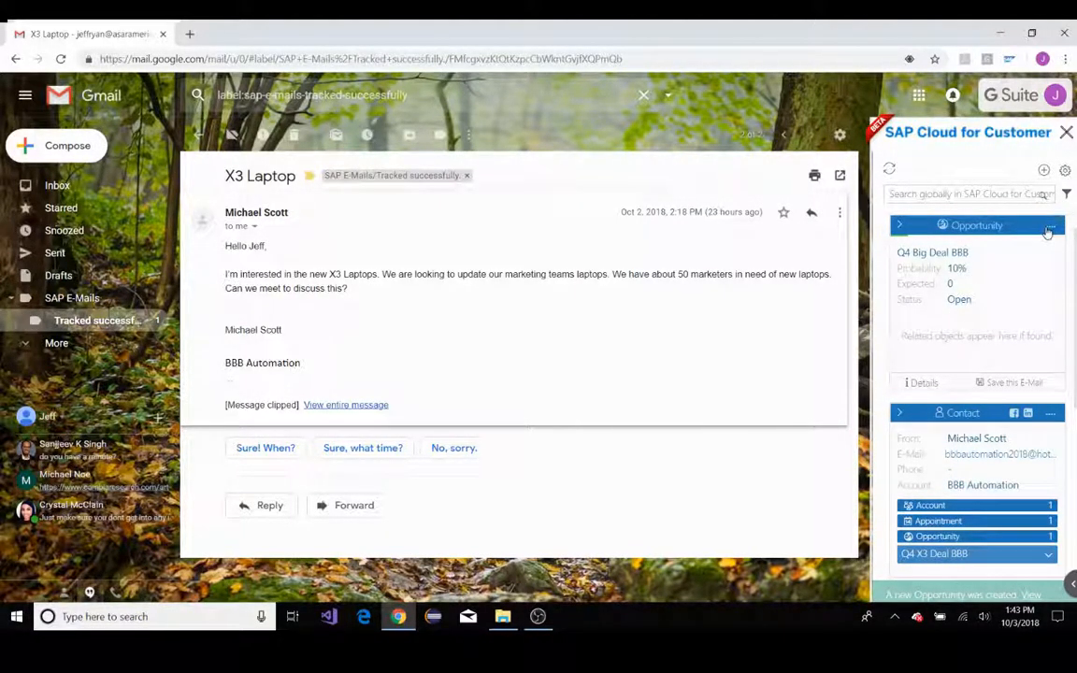
pyautogui.click(1050, 227)
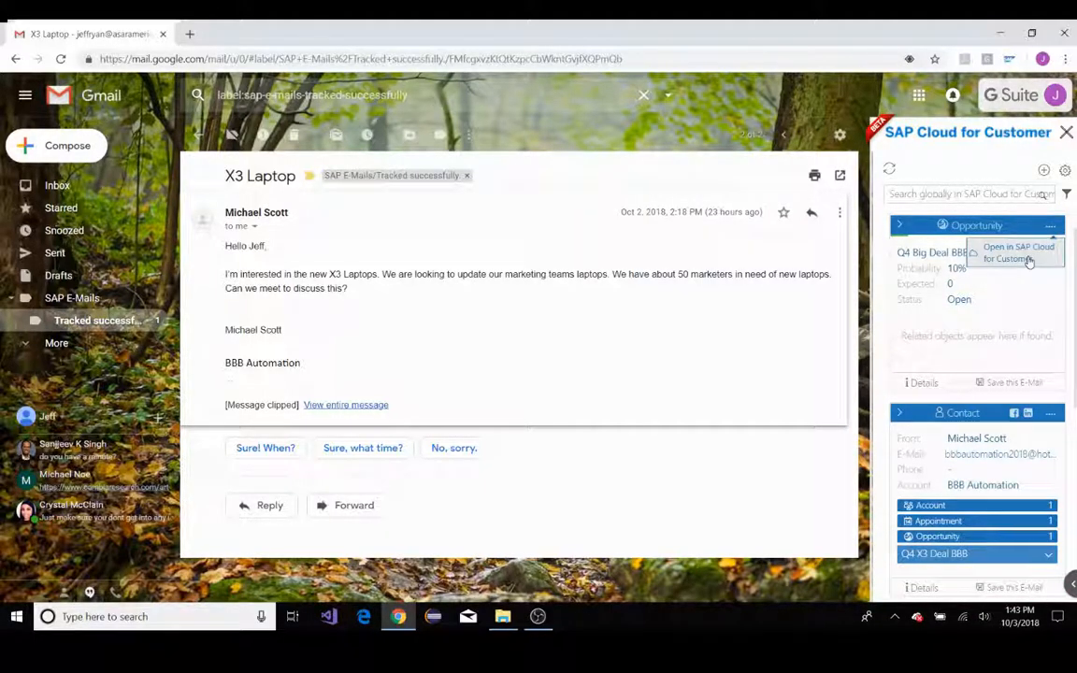
pyautogui.click(1019, 253)
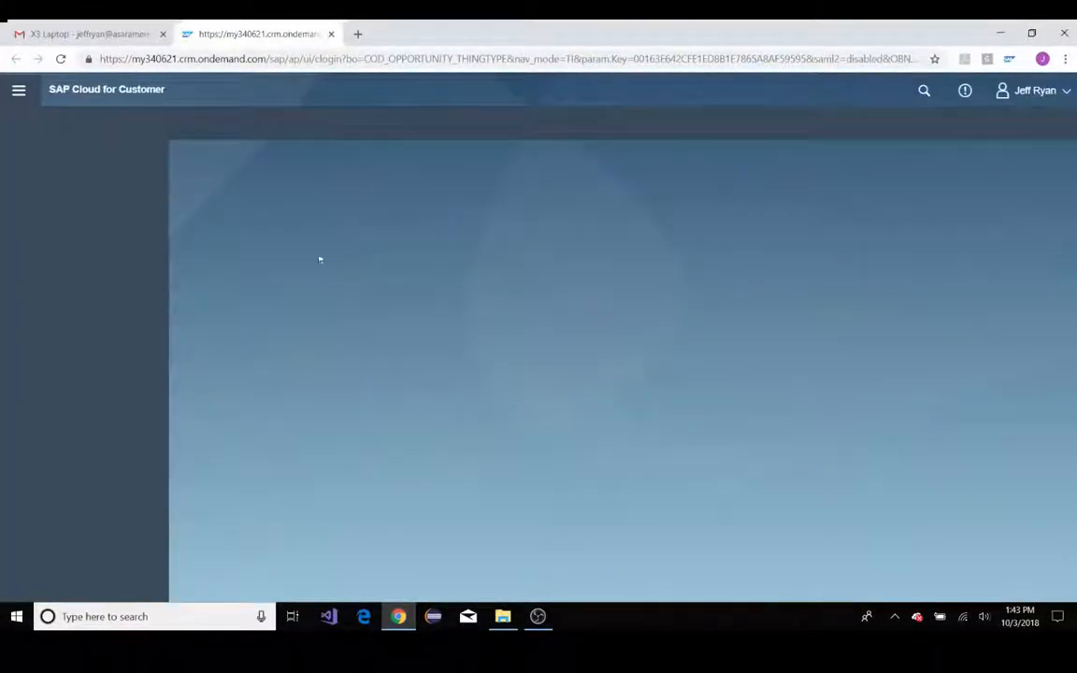
pyautogui.click(110, 35)
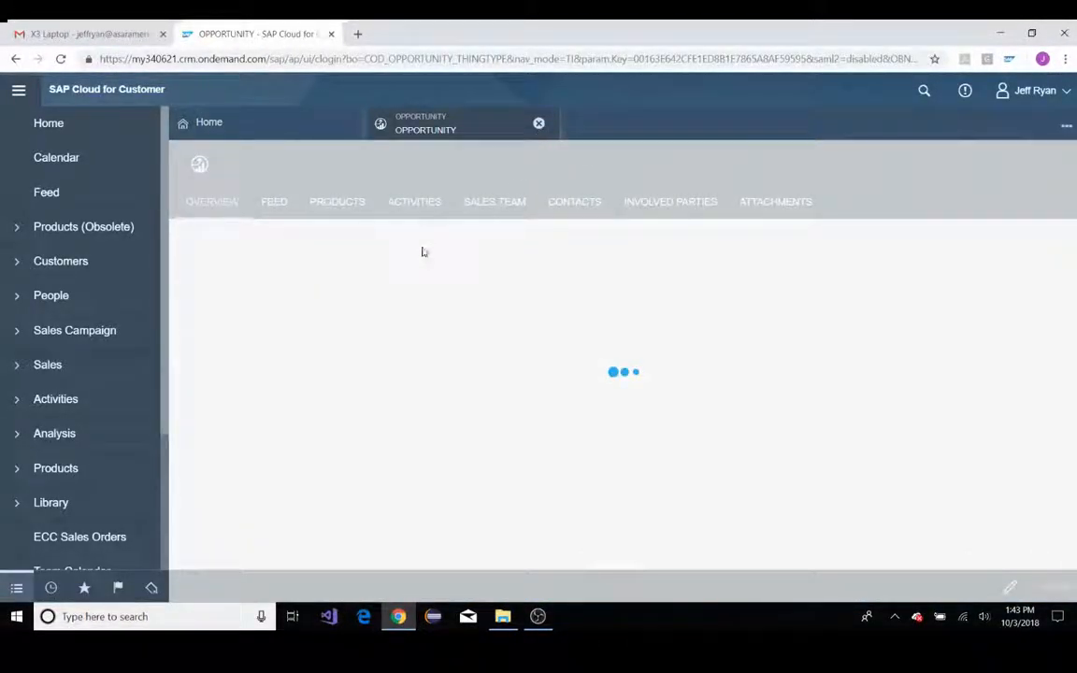
# Go to the sales opportunities list and examine the status, sales phase and dates in the Q4 Big Deal BBB preview
pyautogui.click(45, 365)
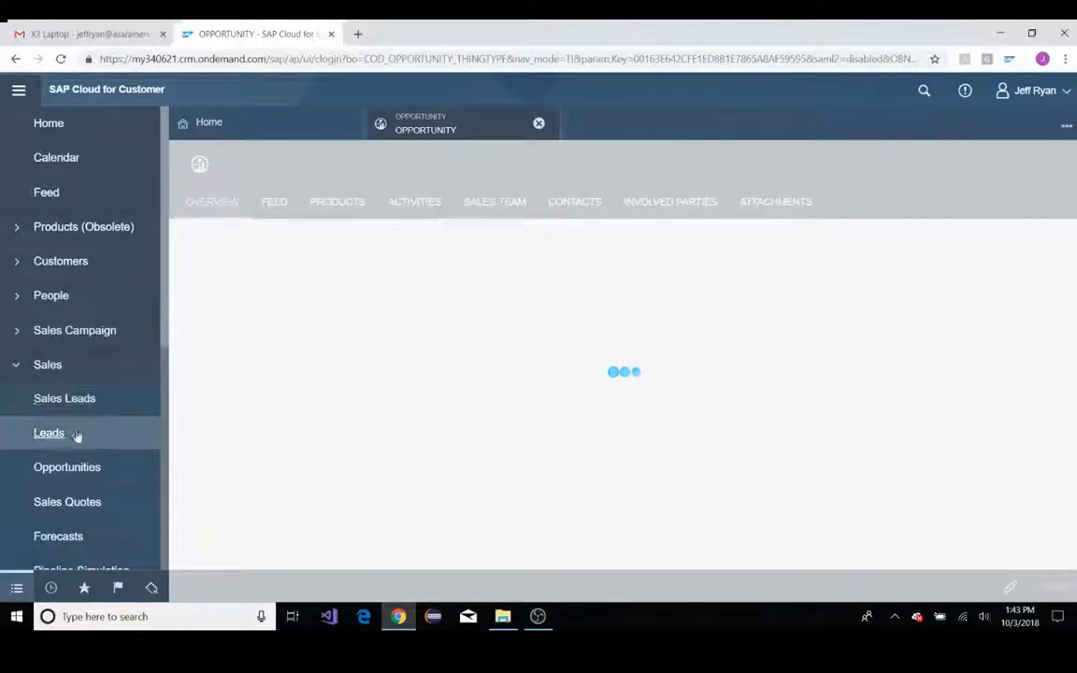
pyautogui.click(72, 468)
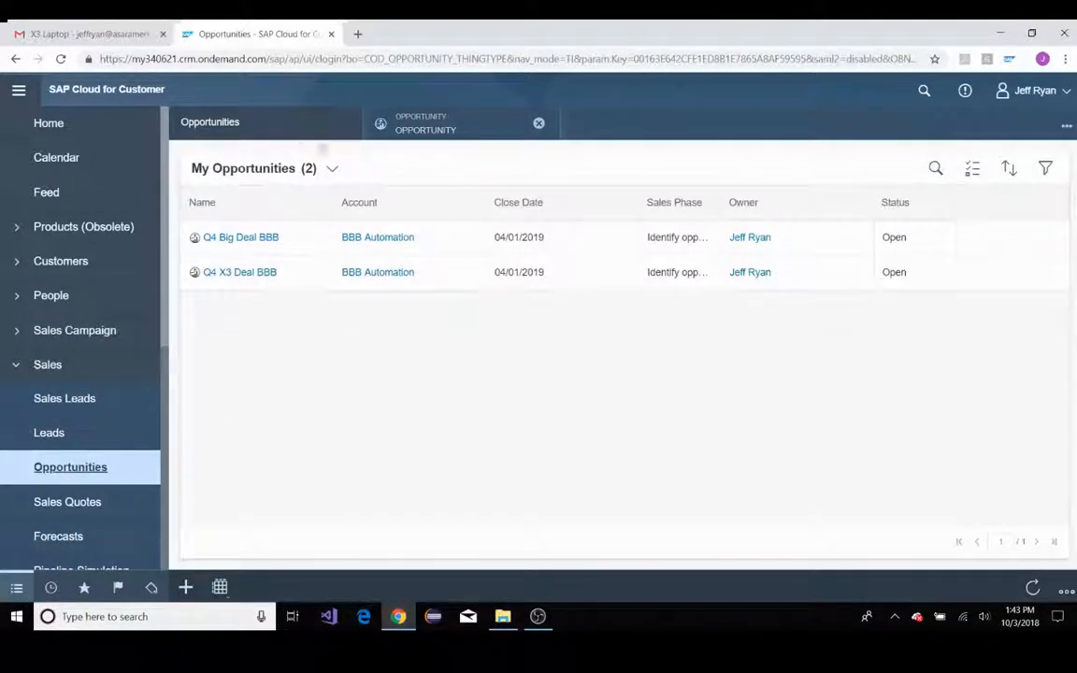
pyautogui.click(215, 241)
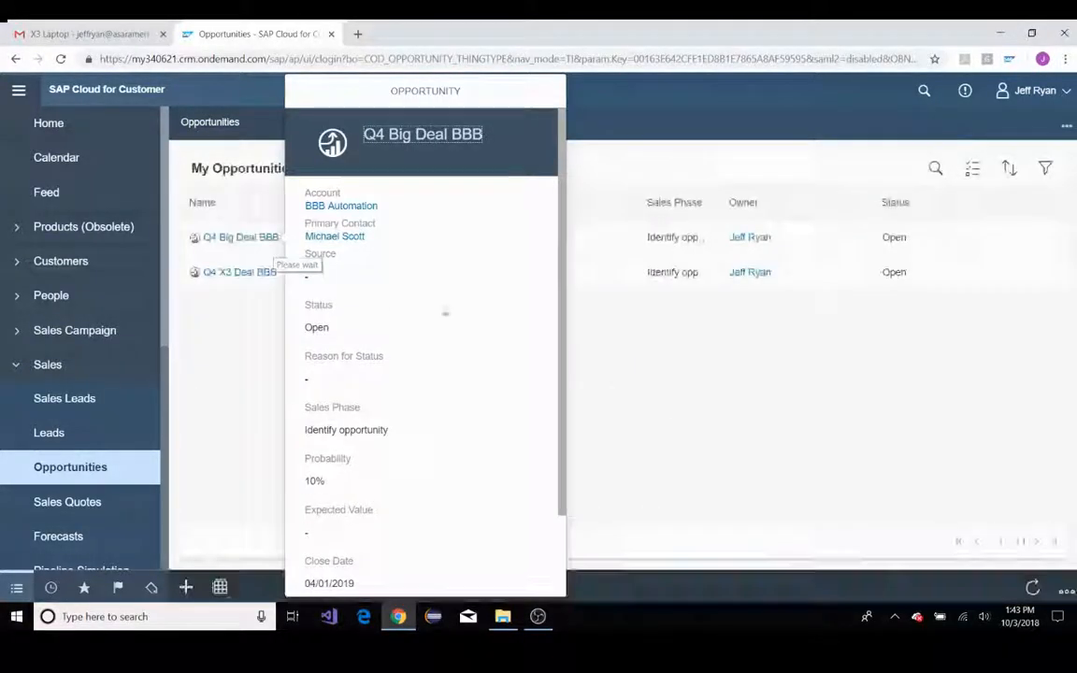
pyautogui.click(795, 422)
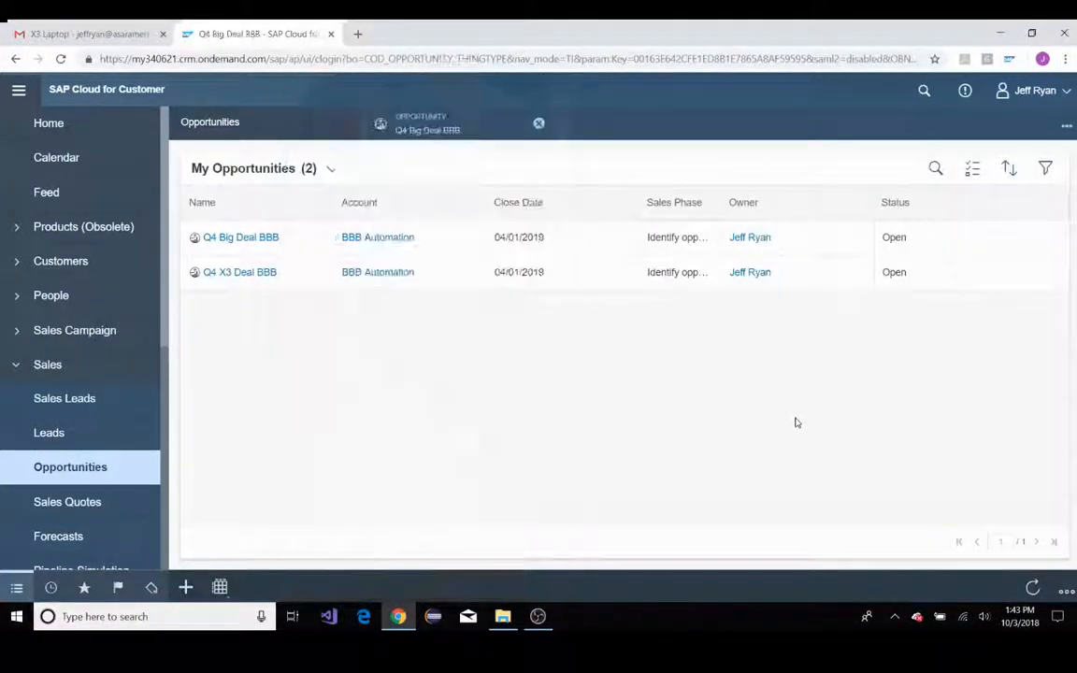
pyautogui.click(264, 240)
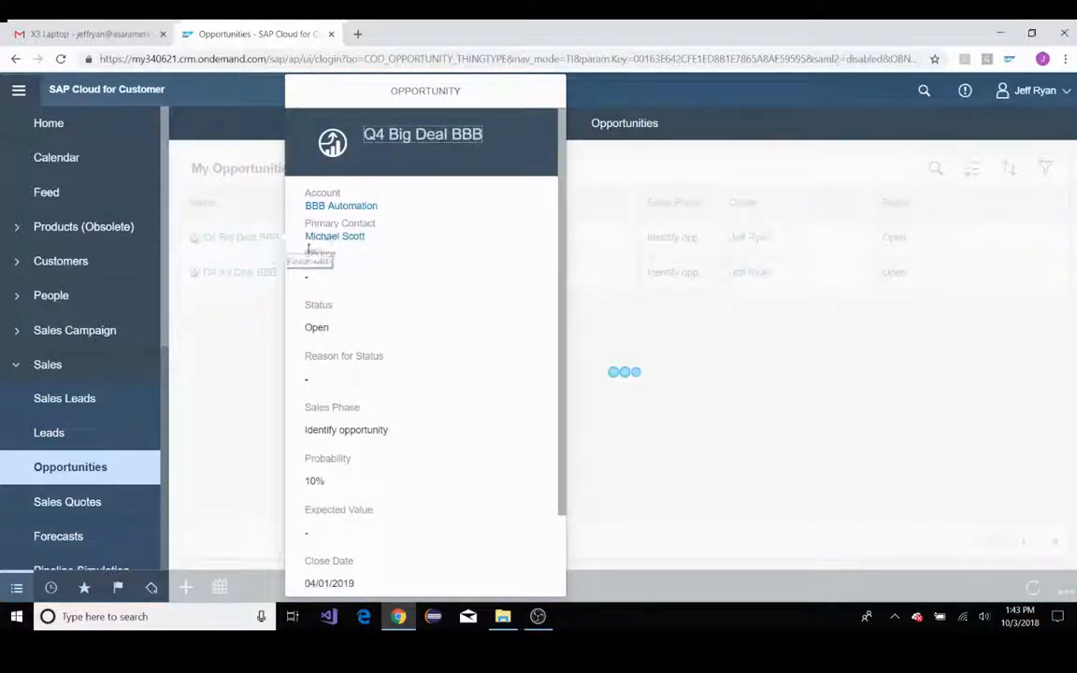
pyautogui.tripleClick(388, 429)
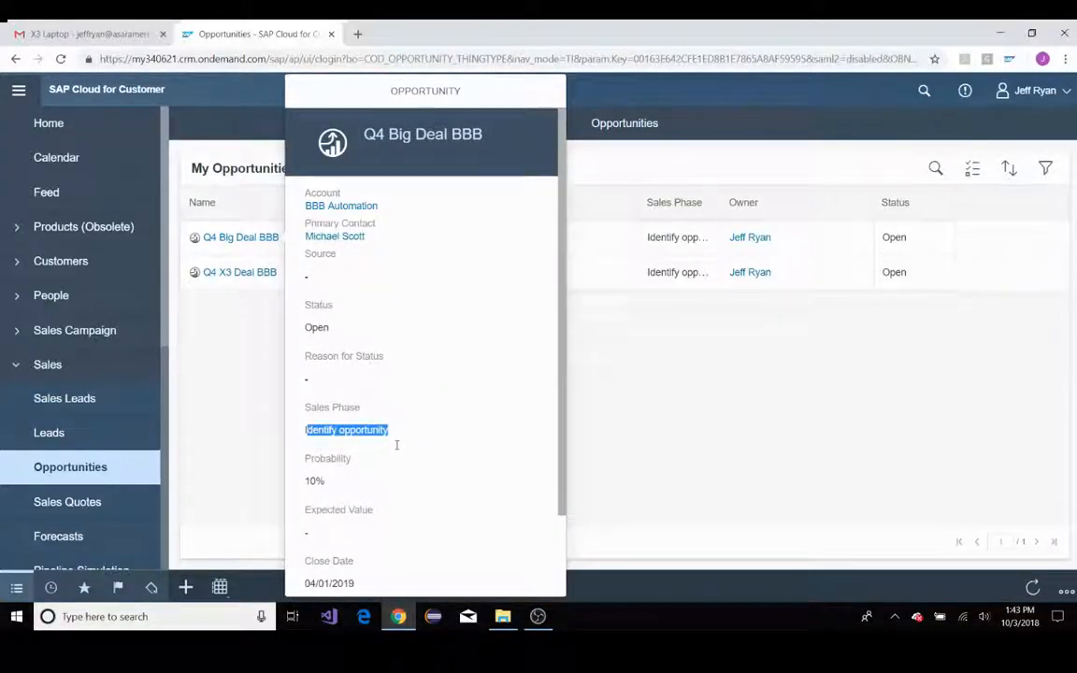
pyautogui.scroll(-1, 347, 458)
pyautogui.tripleClick(327, 412)
pyautogui.scroll(2, 410, 458)
pyautogui.doubleClick(329, 326)
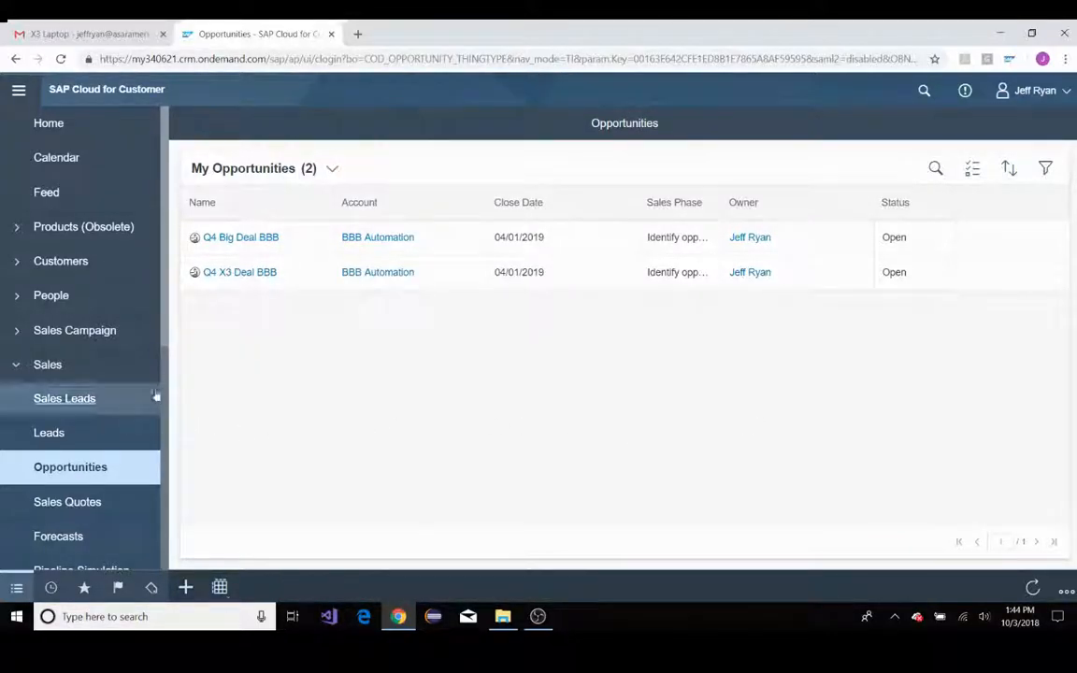
# View the week's entries in the SAP Cloud for Customer calendar and return to the home page
pyautogui.click(56, 366)
pyautogui.click(72, 165)
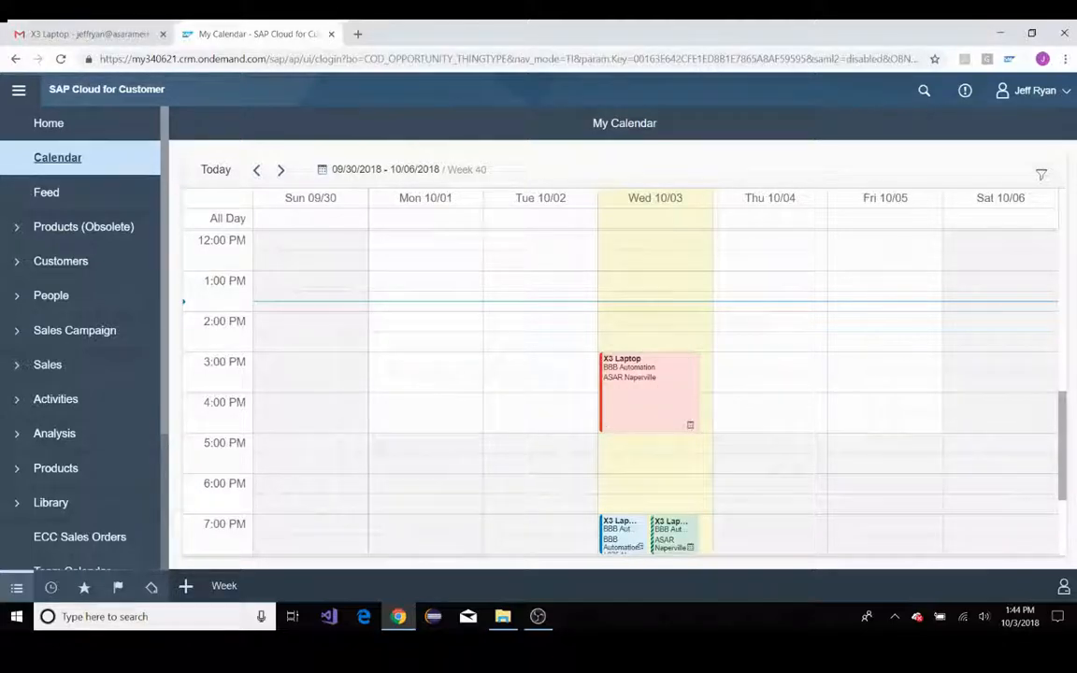
pyautogui.click(51, 128)
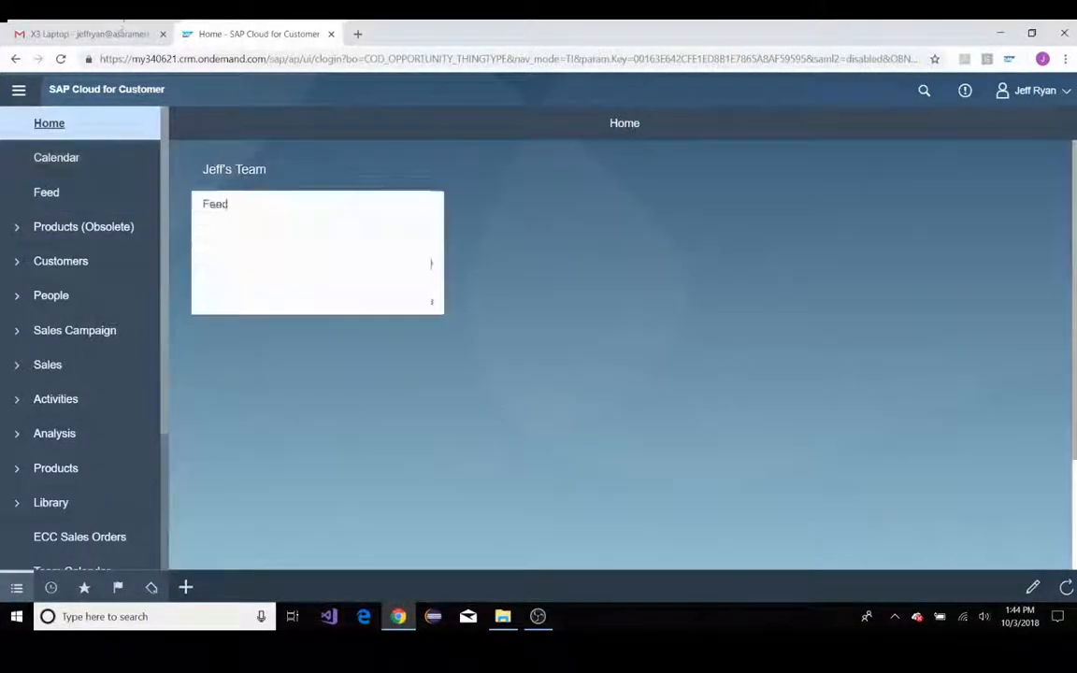
# Switch back to Gmail and open the Exploring New Opportunities email among the successfully tracked messages
pyautogui.click(112, 33)
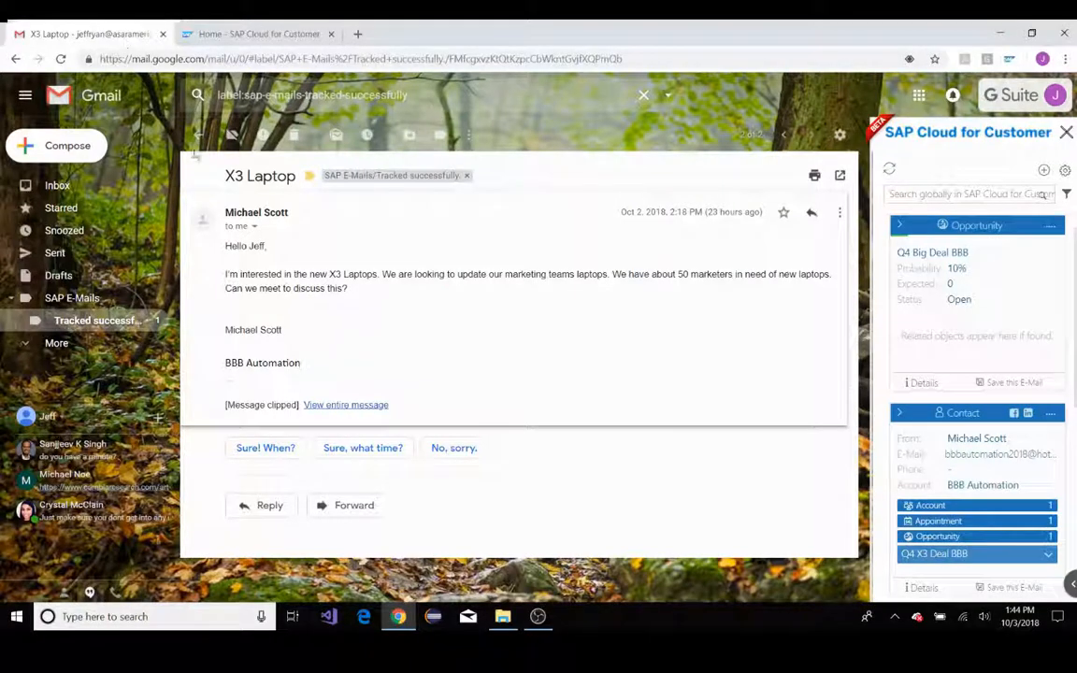
pyautogui.click(98, 321)
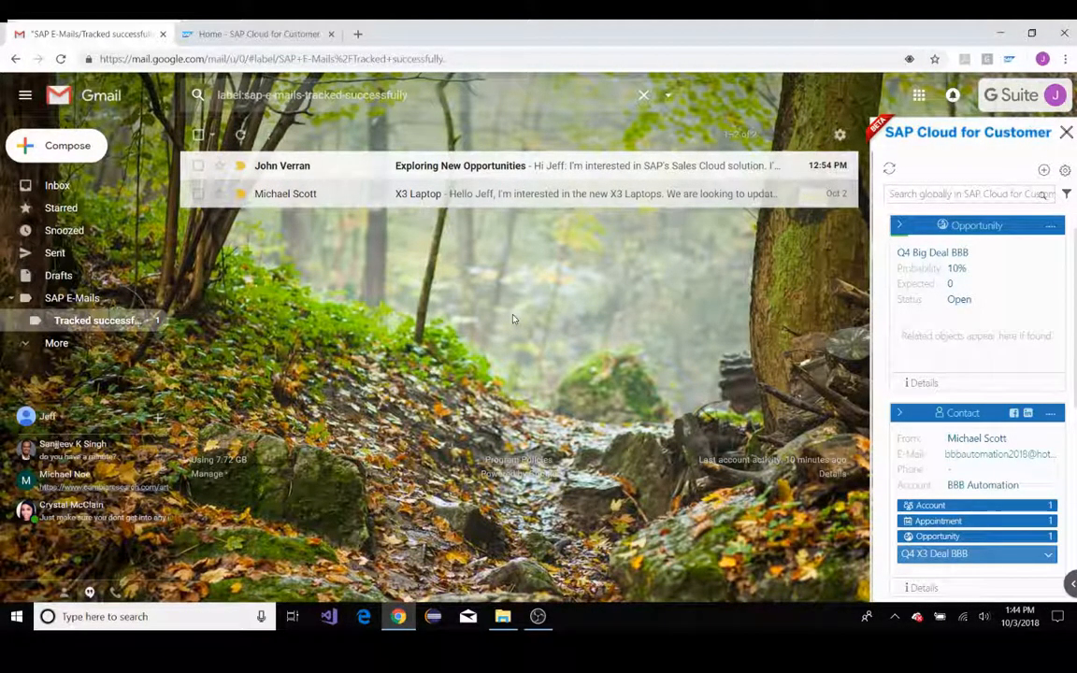
pyautogui.click(568, 166)
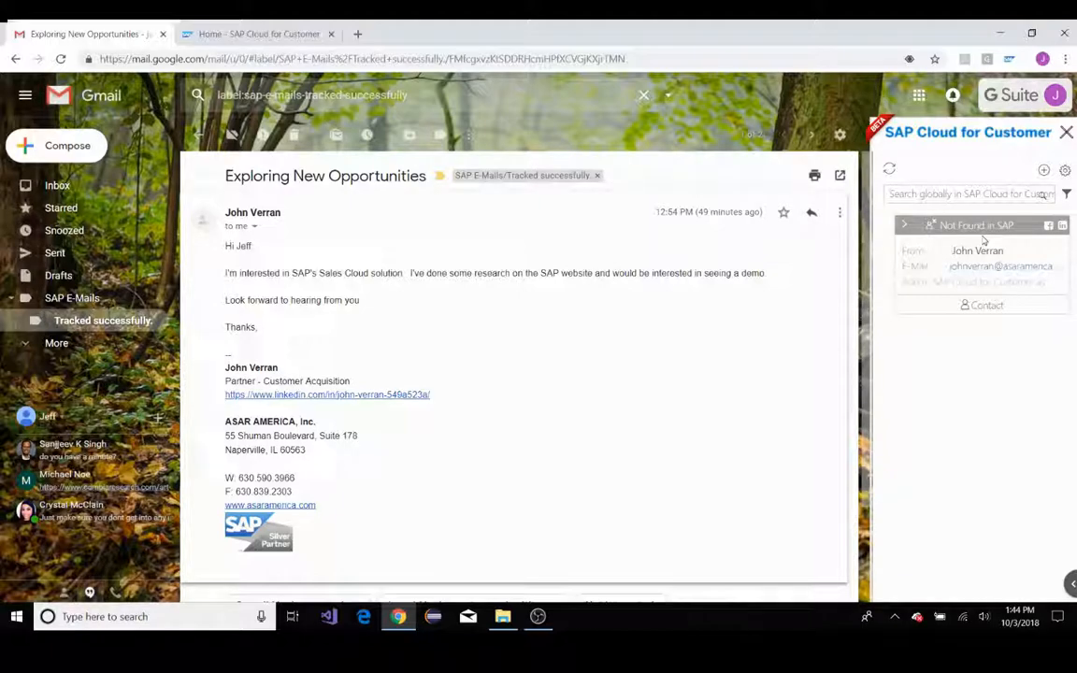
# Start a new account named ASAR Naperville and assign it the work phone number from the email signature
pyautogui.click(1044, 169)
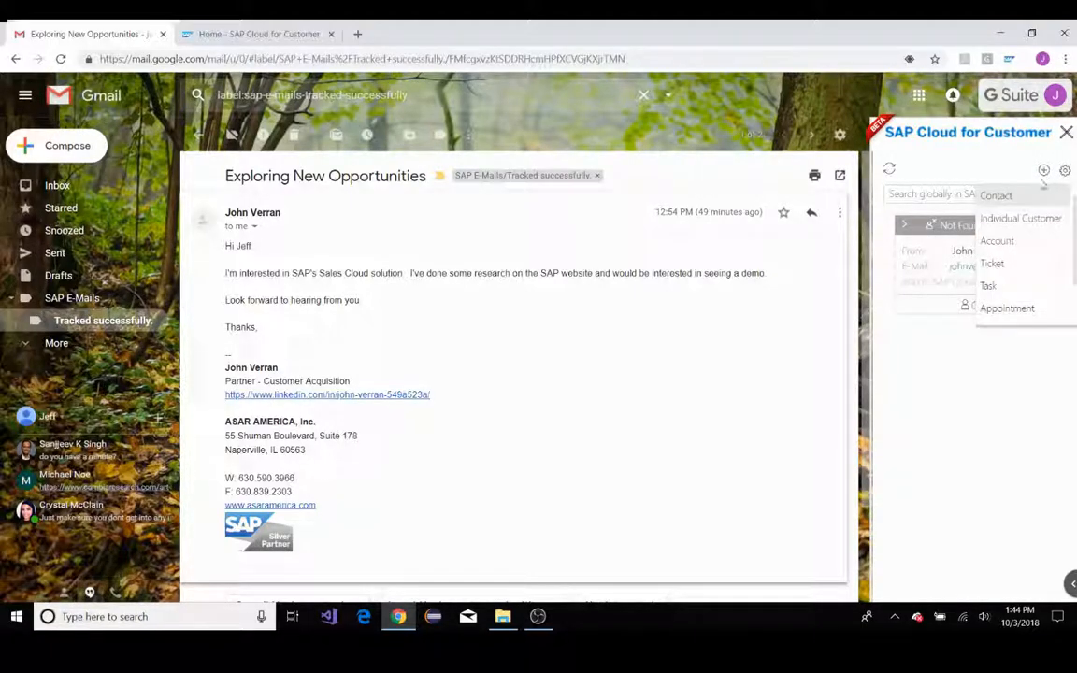
pyautogui.click(1005, 242)
pyautogui.click(942, 249)
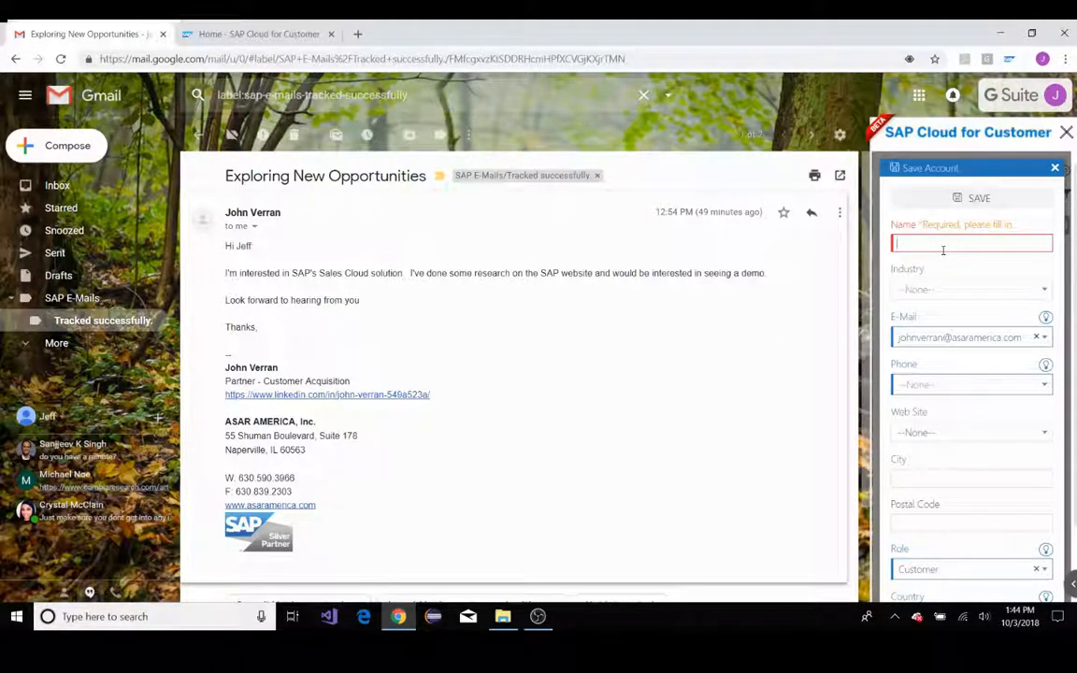
pyautogui.write('AS')
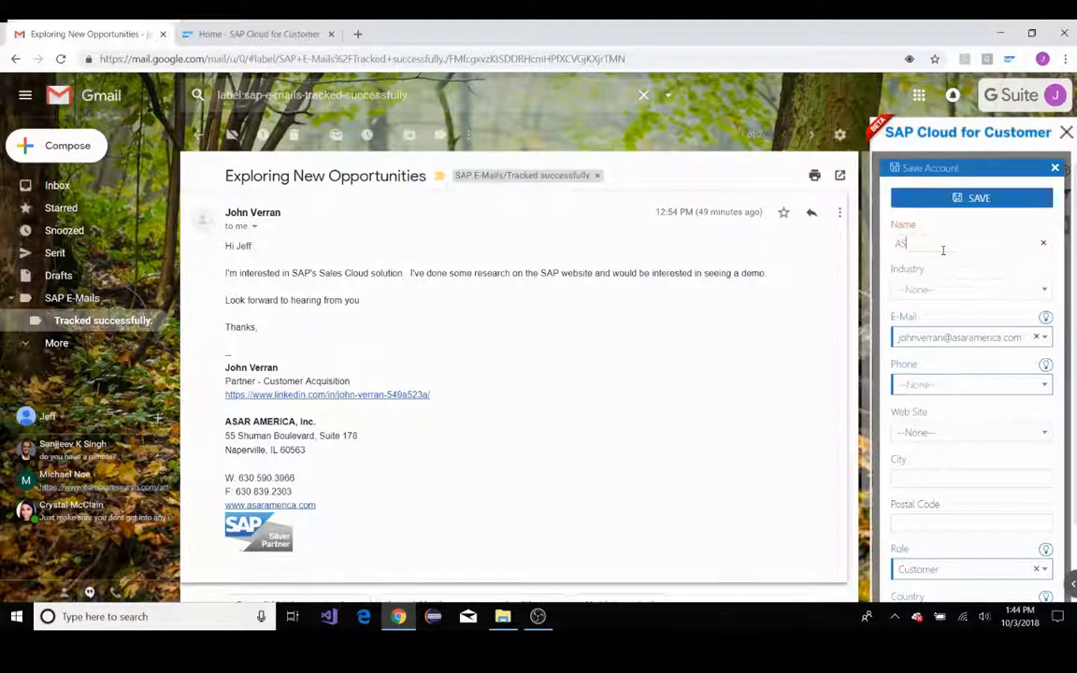
pyautogui.write('AR')
pyautogui.scroll(-1, 999, 425)
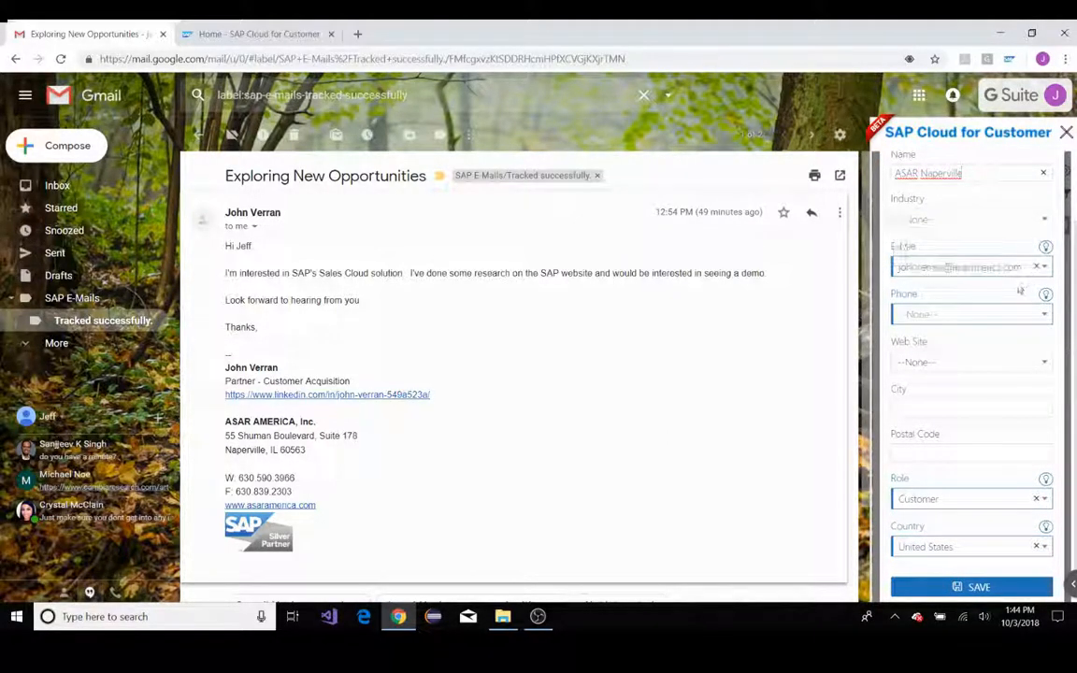
pyautogui.click(944, 315)
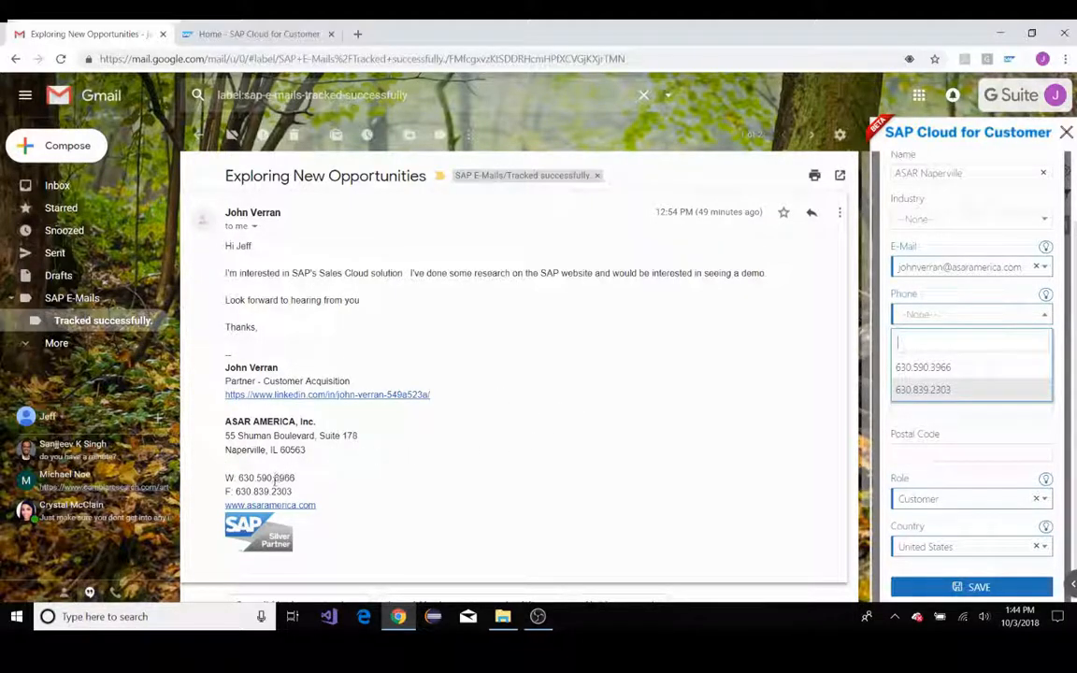
pyautogui.click(925, 370)
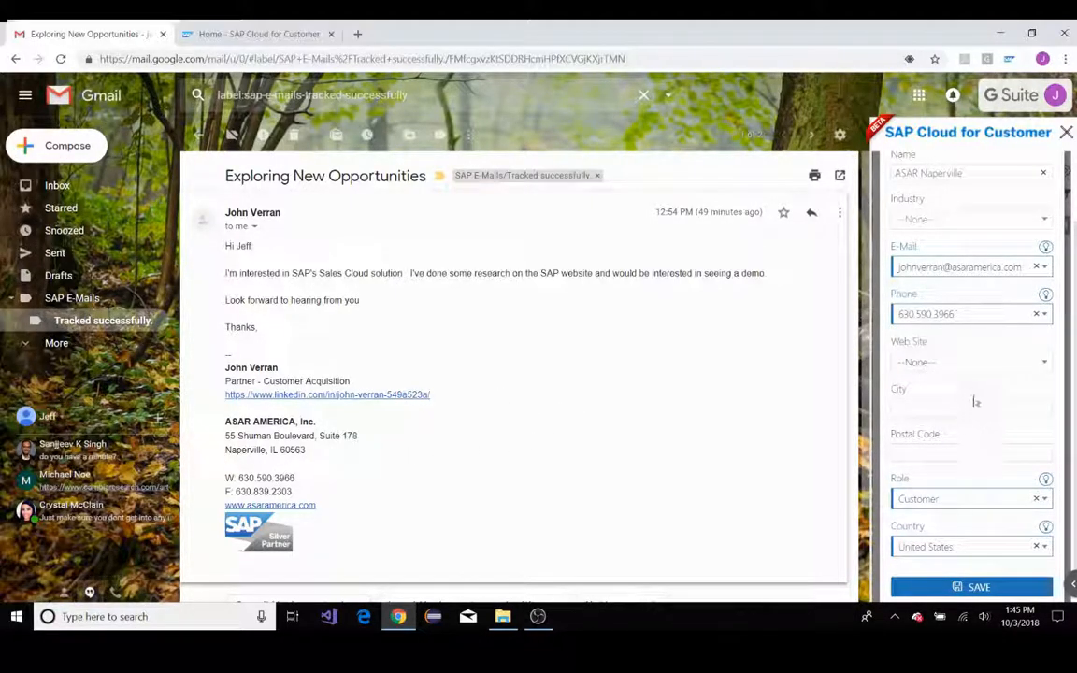
# Enter the account's city and postal code, set its role to Prospect and save the account
pyautogui.click(952, 366)
pyautogui.click(951, 404)
pyautogui.scroll(-1, 951, 457)
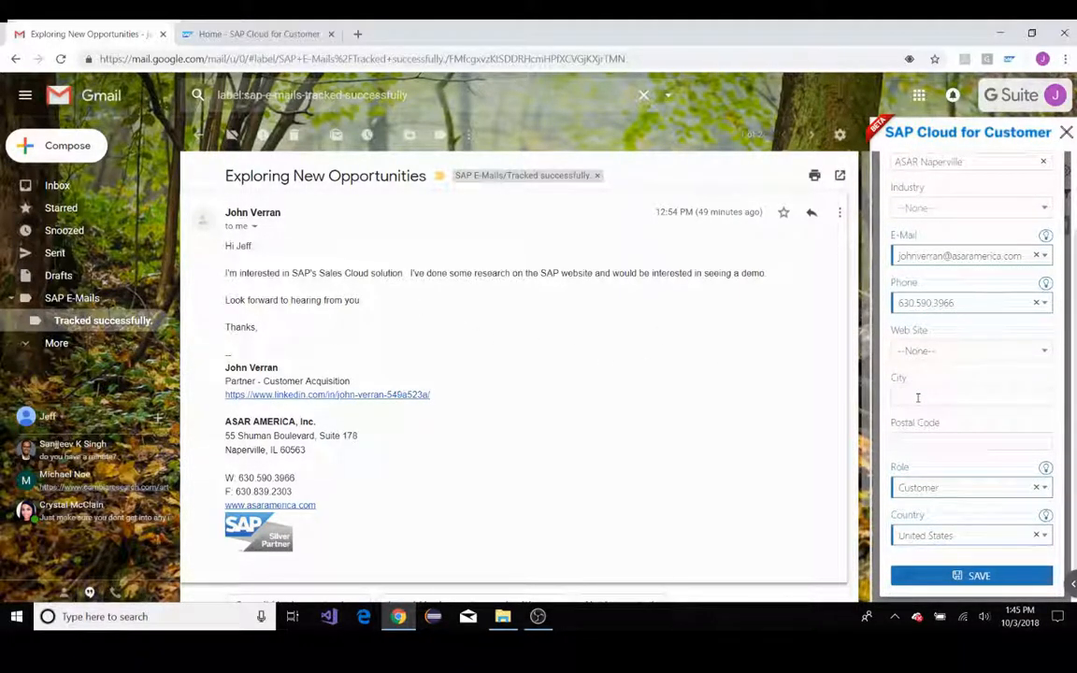
pyautogui.write('Nape')
pyautogui.write('60543')
pyautogui.click(967, 488)
pyautogui.click(942, 531)
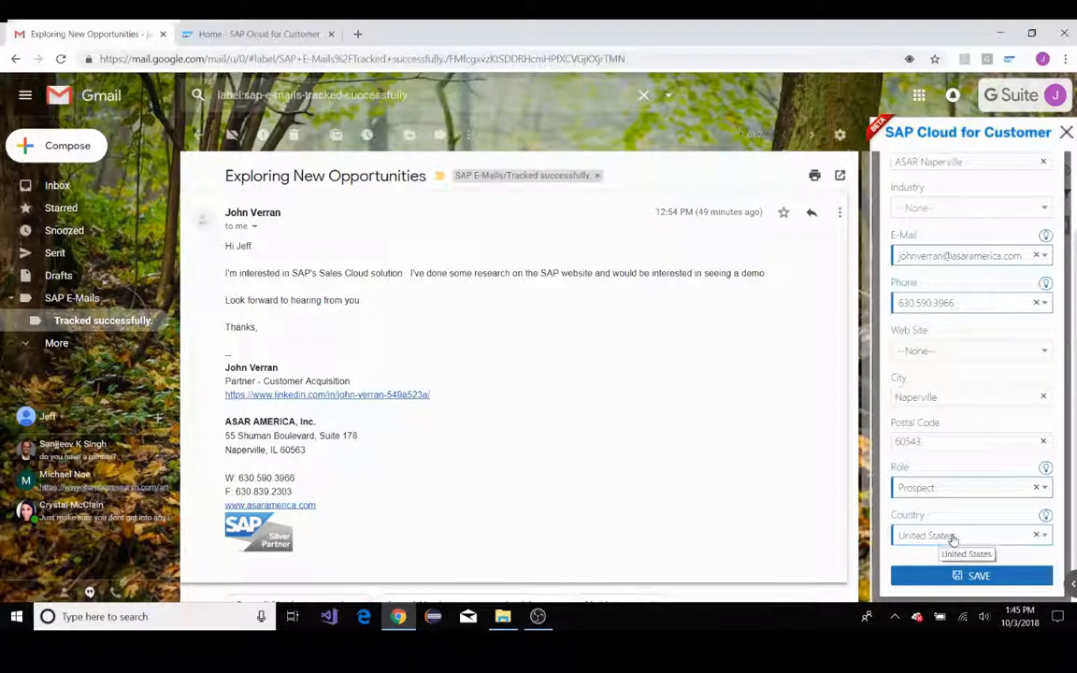
pyautogui.click(963, 575)
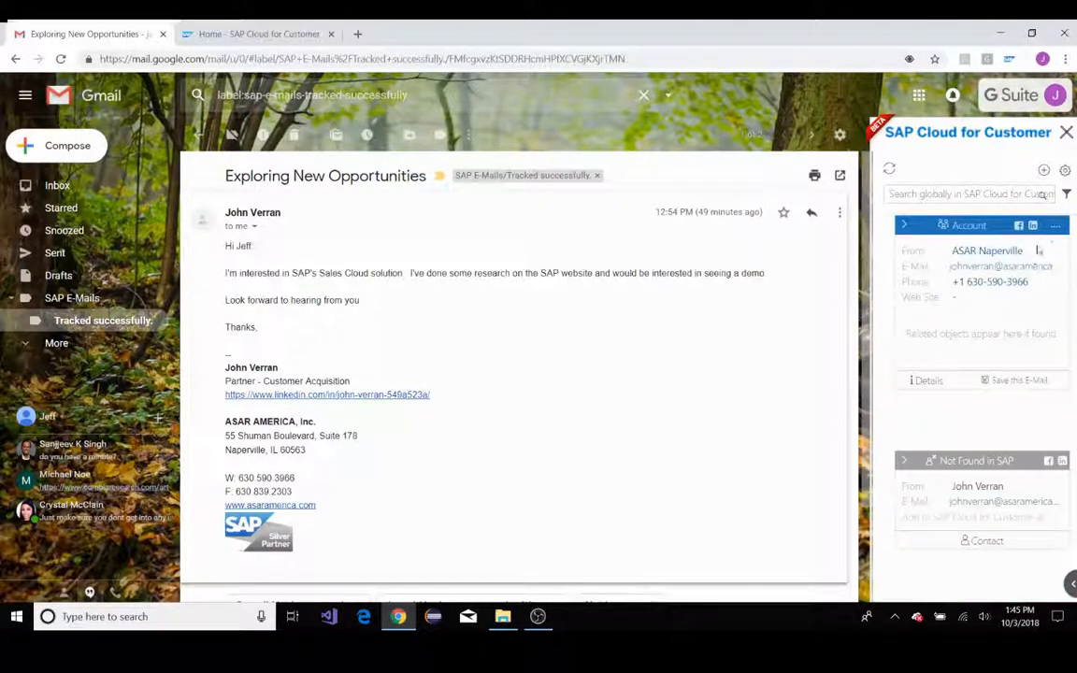
# Start a new contact under the ASAR Naperville account and enter the email sender's last name
pyautogui.click(1056, 228)
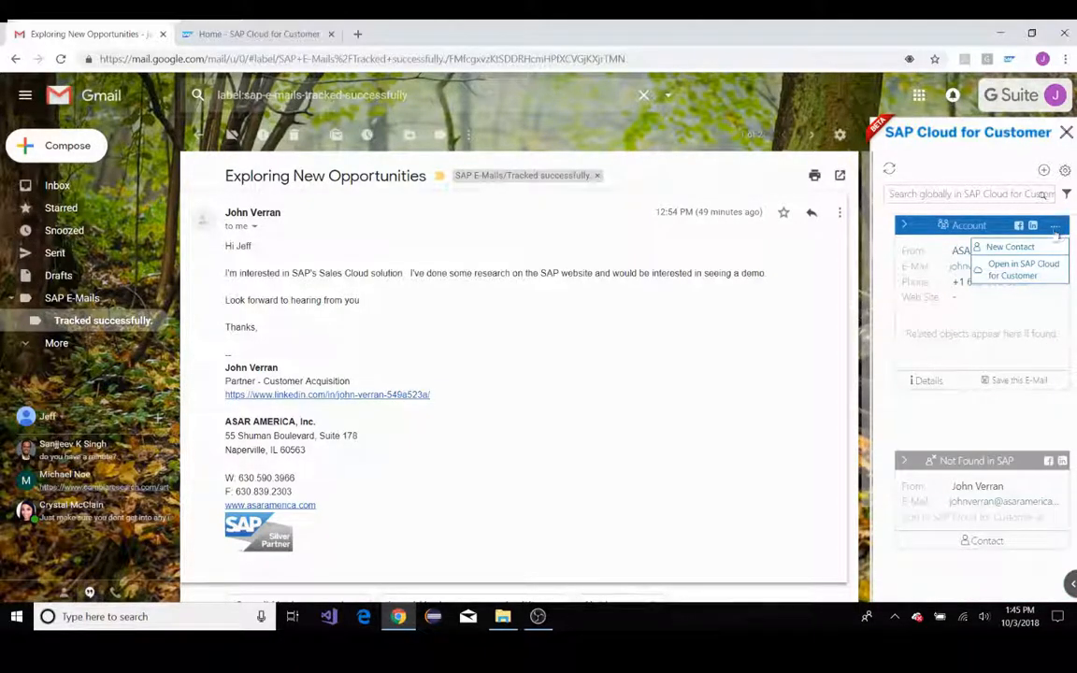
pyautogui.click(1005, 246)
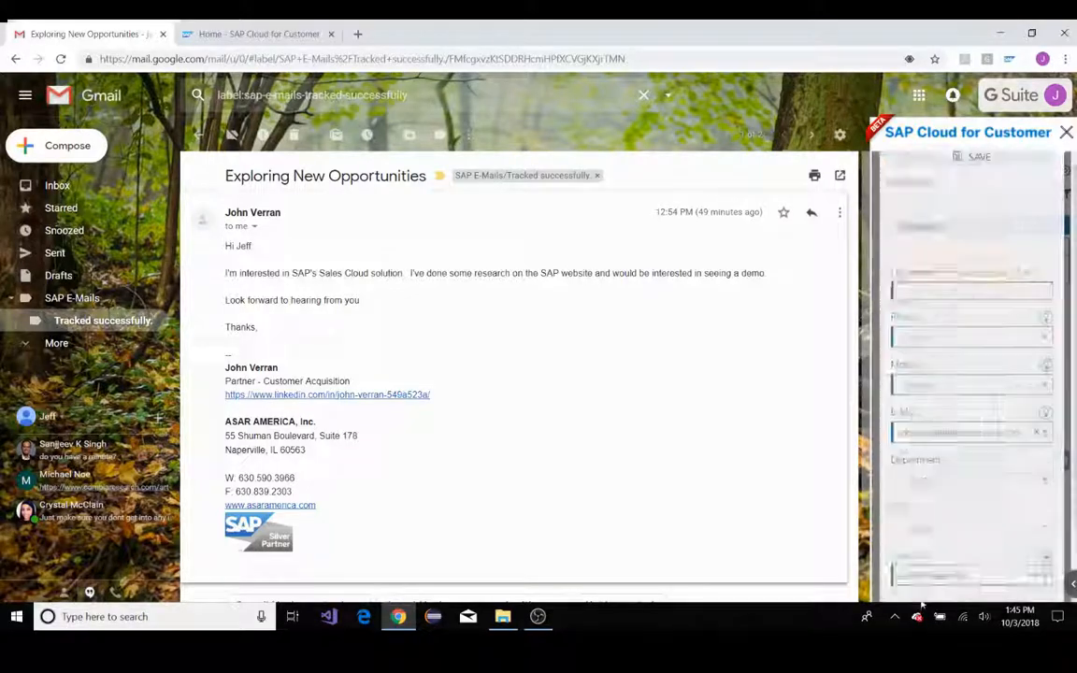
pyautogui.click(933, 242)
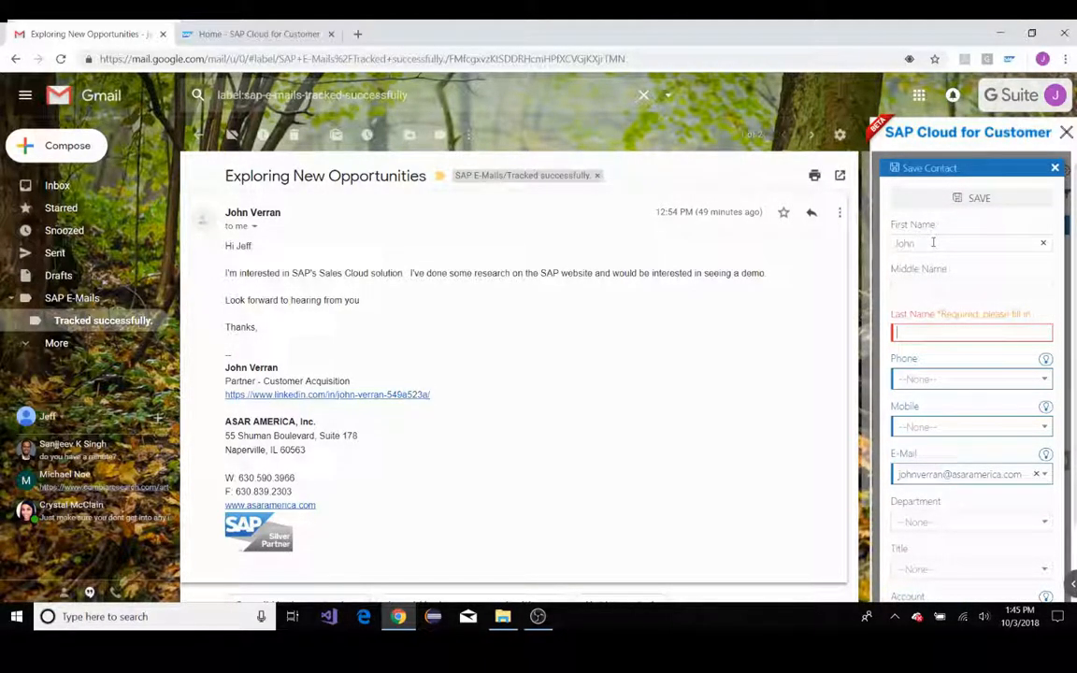
pyautogui.write('Verran')
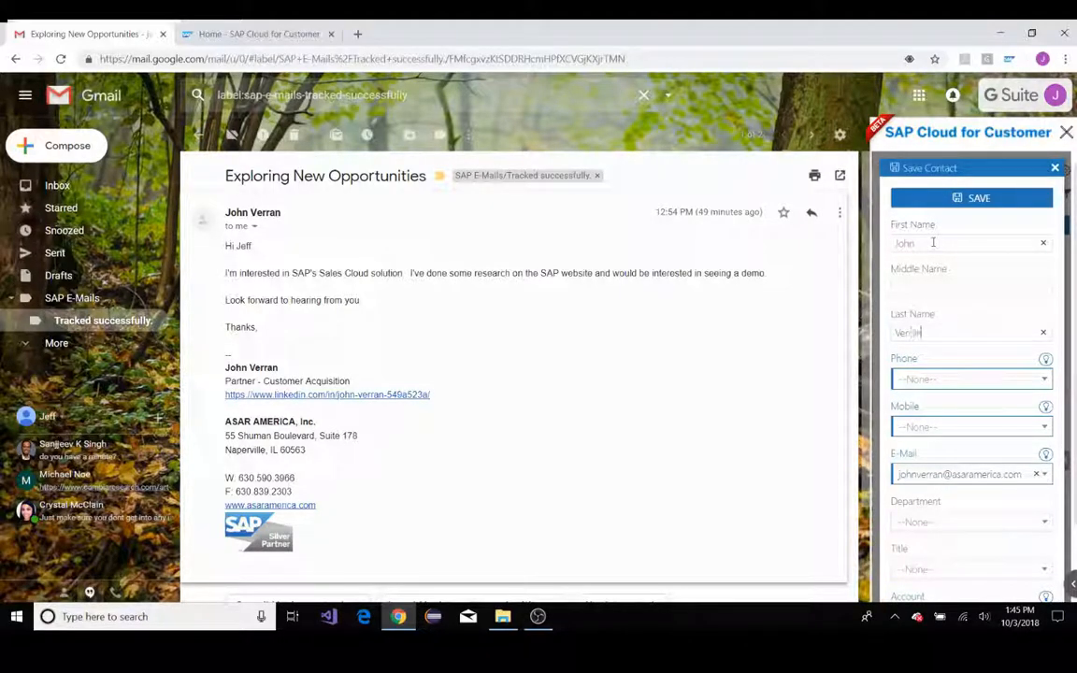
# Set the contact's phone to the signature's fax number and the mobile to its work number
pyautogui.click(953, 378)
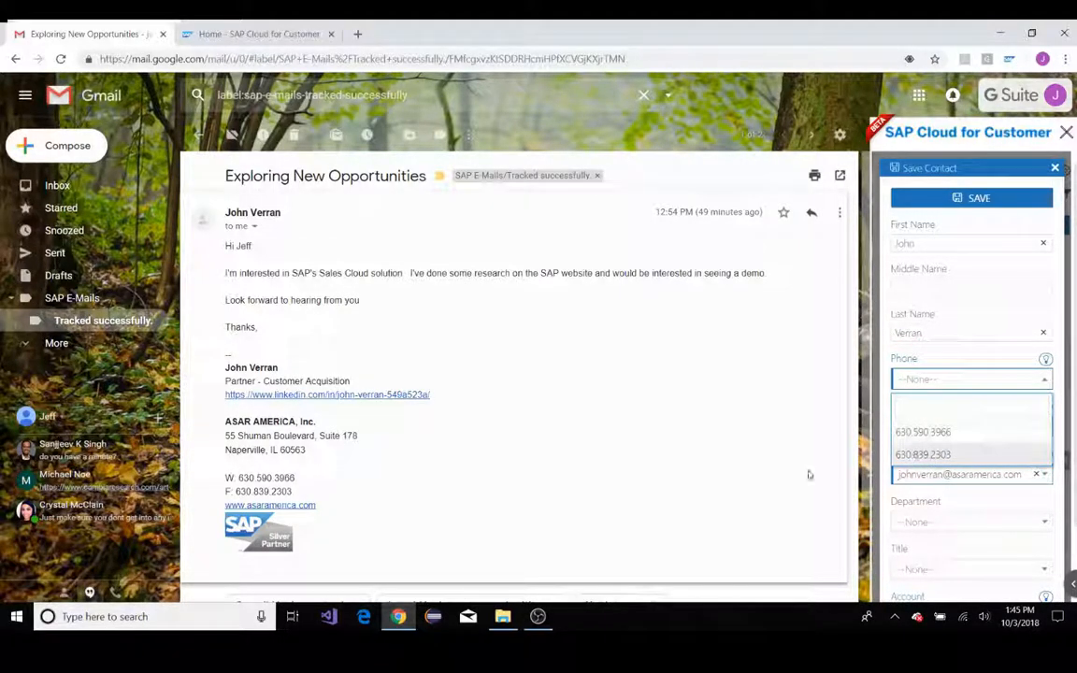
pyautogui.click(933, 453)
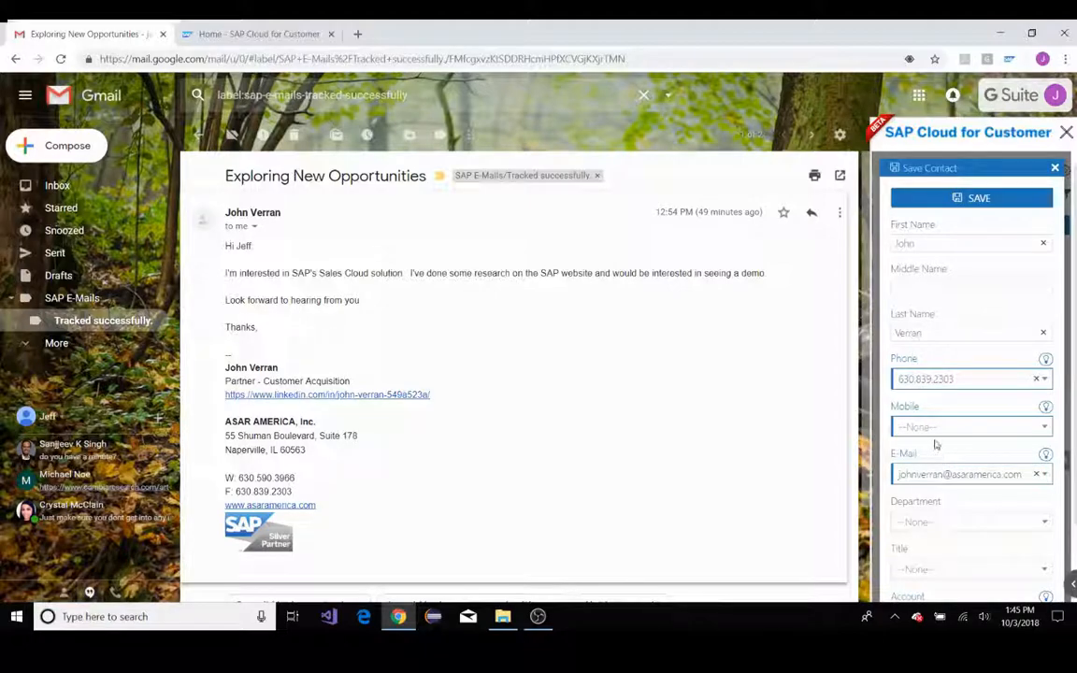
pyautogui.click(944, 425)
pyautogui.click(932, 481)
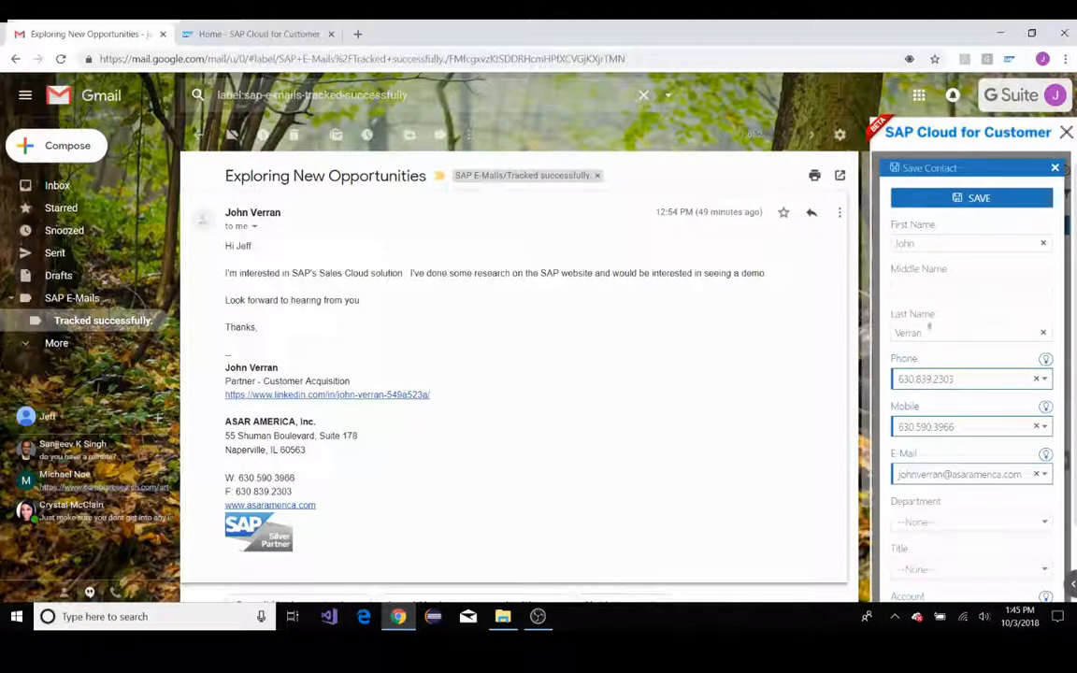
# Set the contact's title to Mr. and save the contact
pyautogui.scroll(-2, 931, 323)
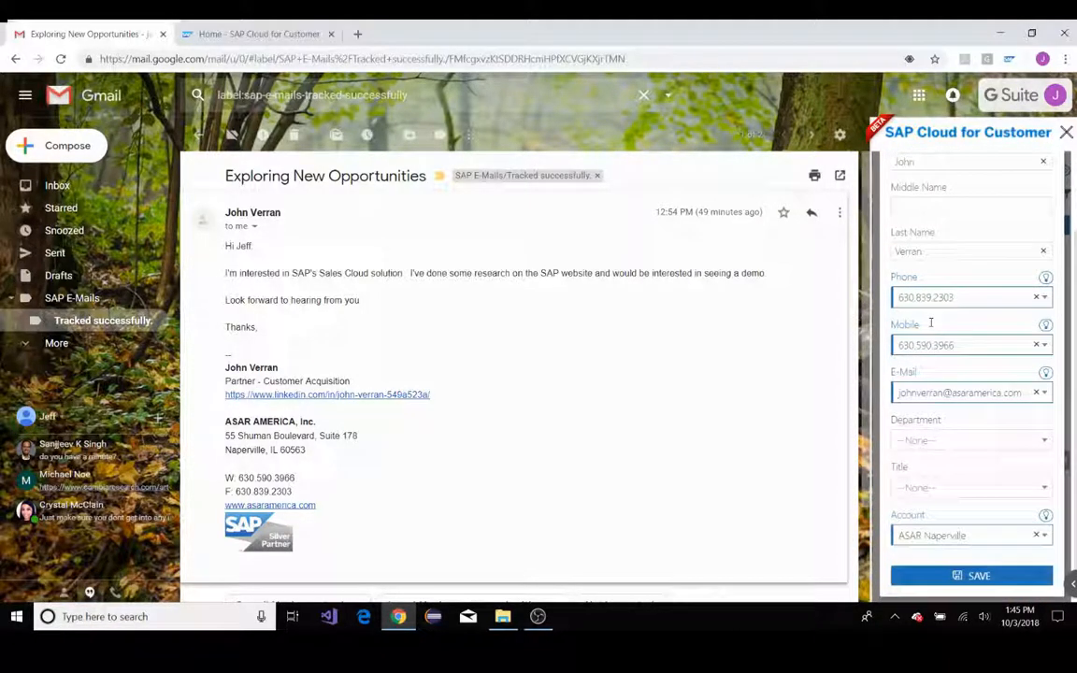
pyautogui.click(949, 498)
pyautogui.click(913, 371)
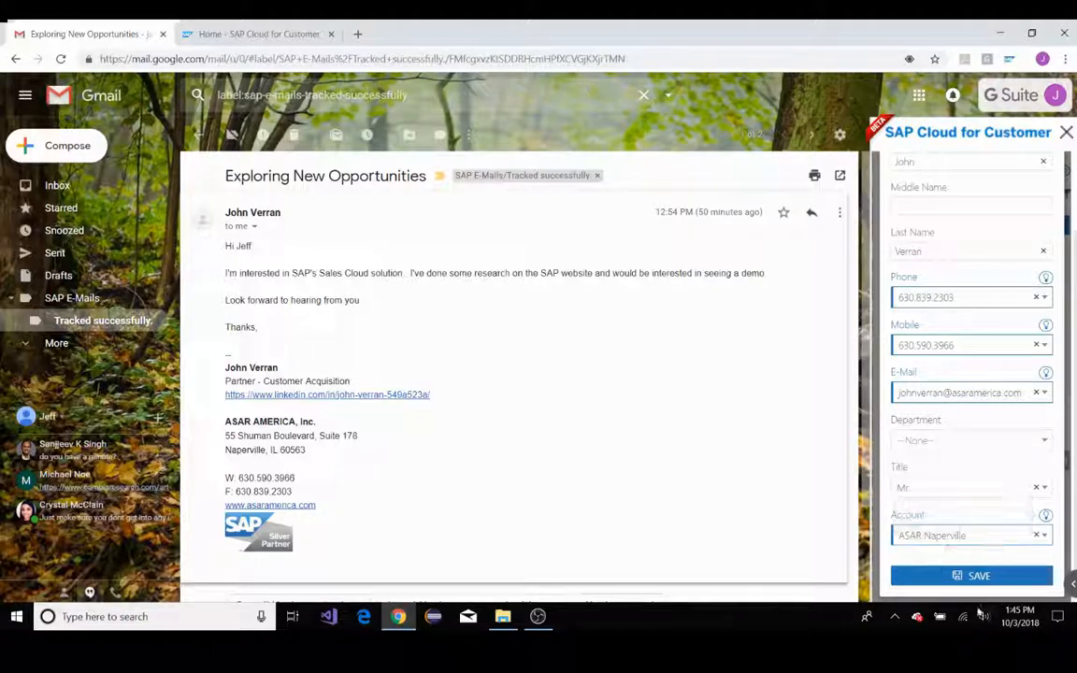
pyautogui.click(955, 577)
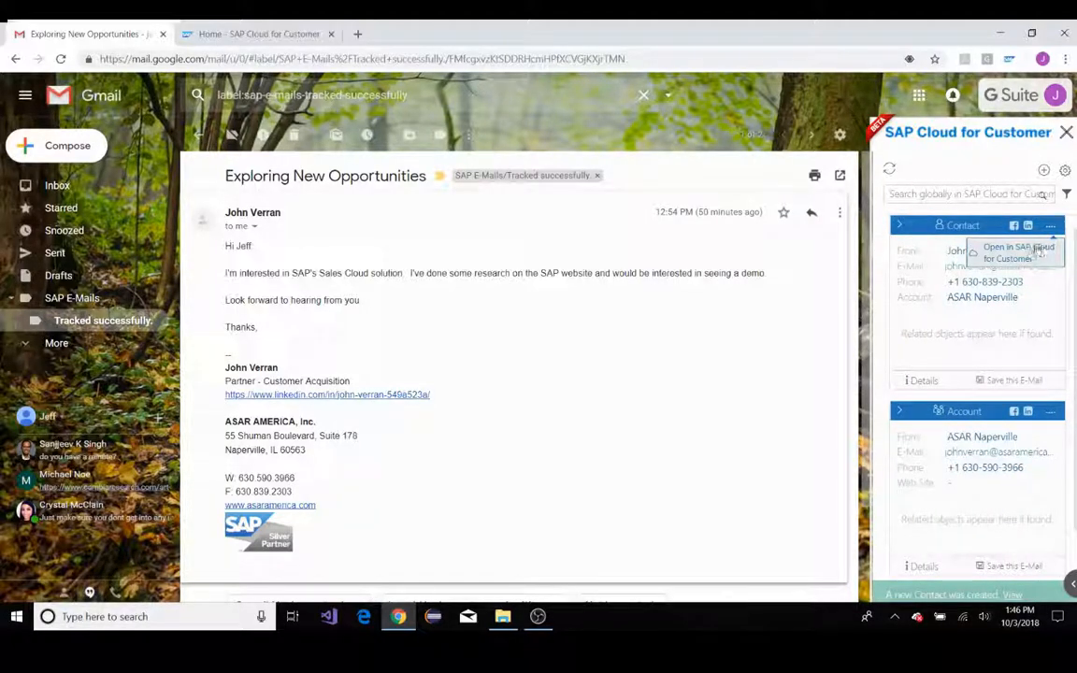
# Open the new contact's record in SAP Cloud for Customer and check its expanded details, including the mobile and phone numbers
pyautogui.click(1037, 251)
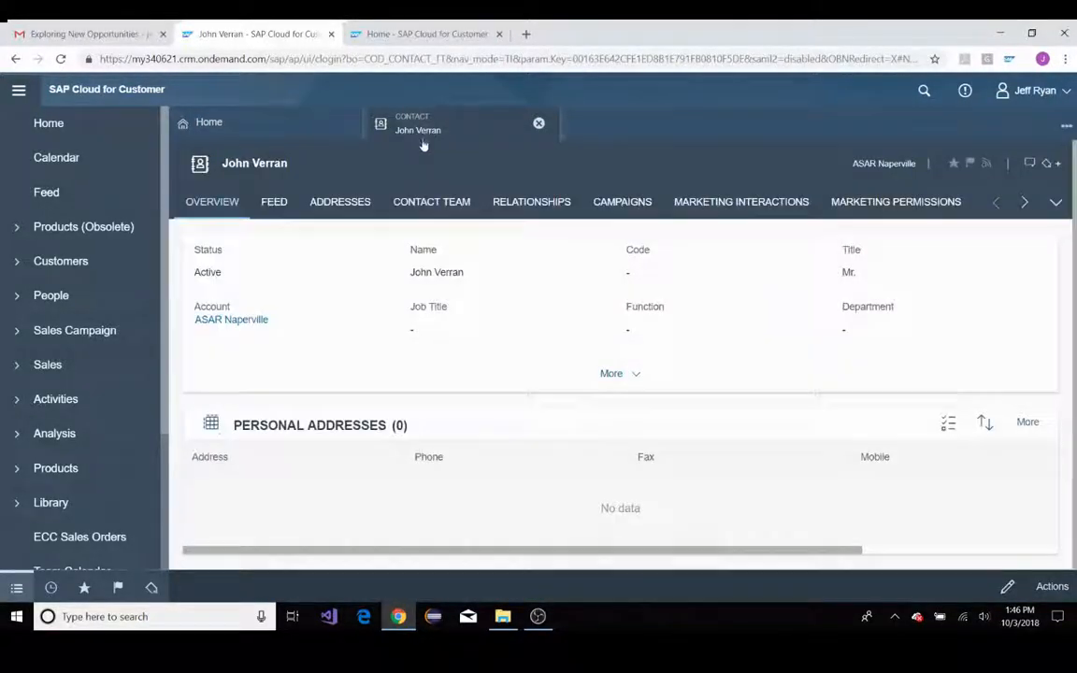
pyautogui.click(610, 373)
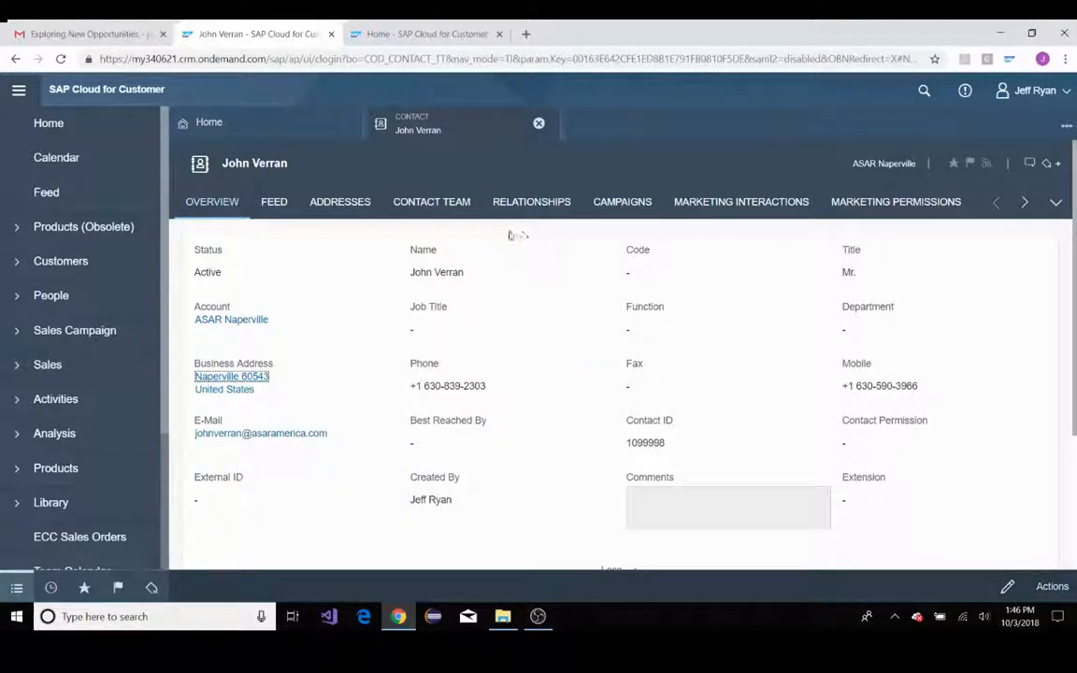
pyautogui.moveTo(938, 393); pyautogui.dragTo(842, 386)
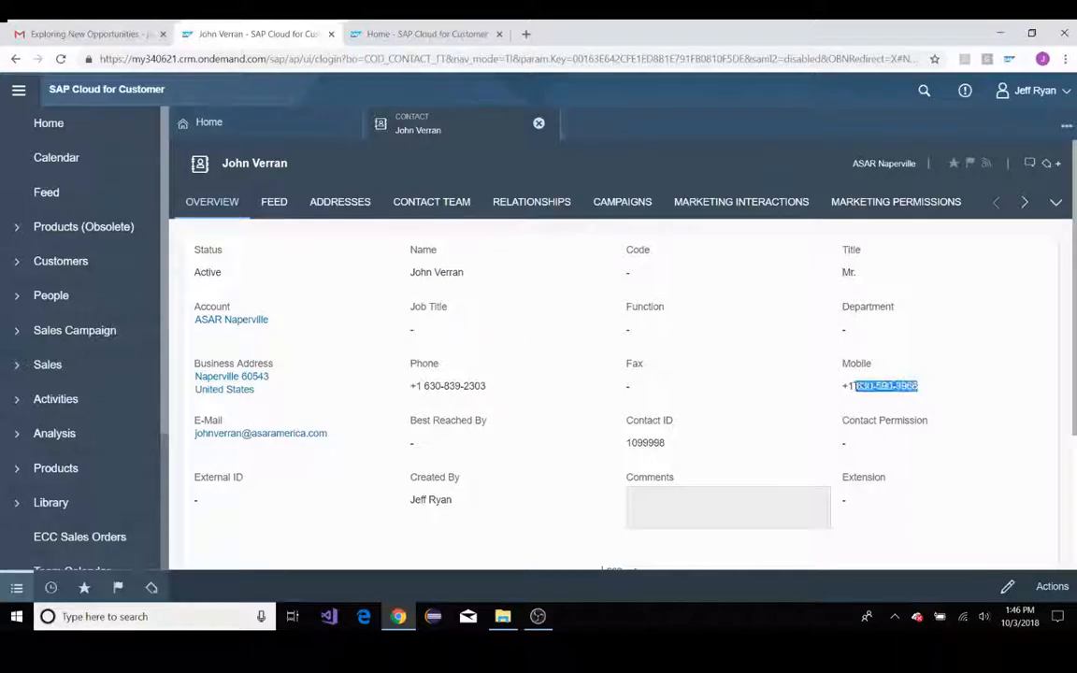
pyautogui.click(884, 417)
pyautogui.moveTo(490, 386); pyautogui.dragTo(411, 386)
pyautogui.click(438, 420)
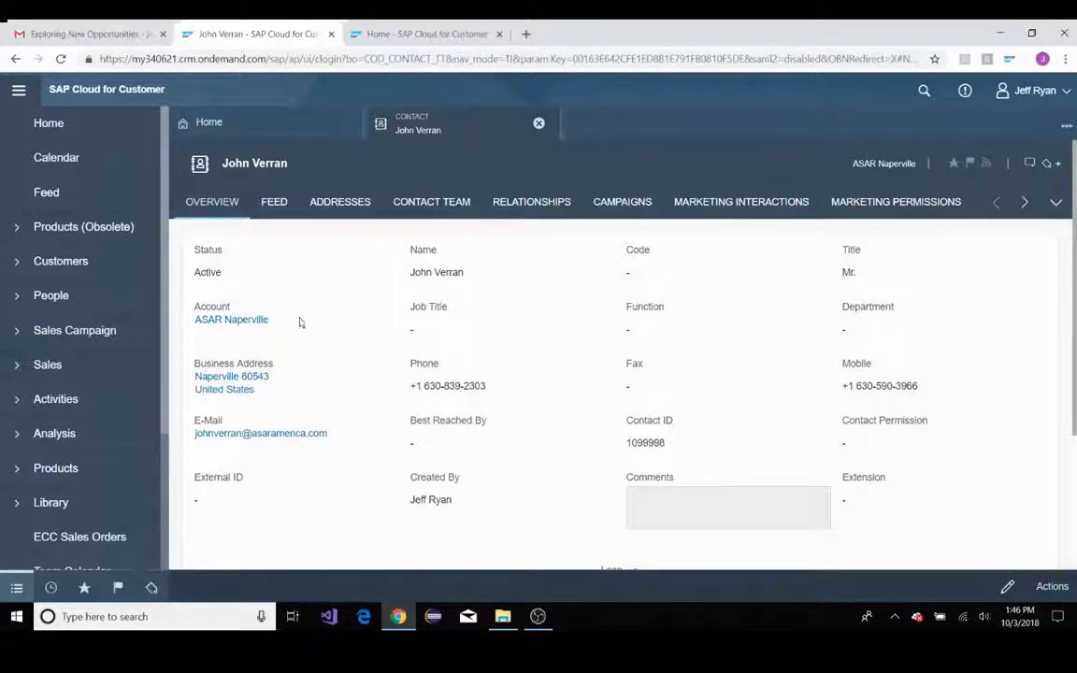
# Return to the email, open the ASAR Naperville account in SAP Cloud for Customer and close the older SAP browser tabs
pyautogui.click(93, 34)
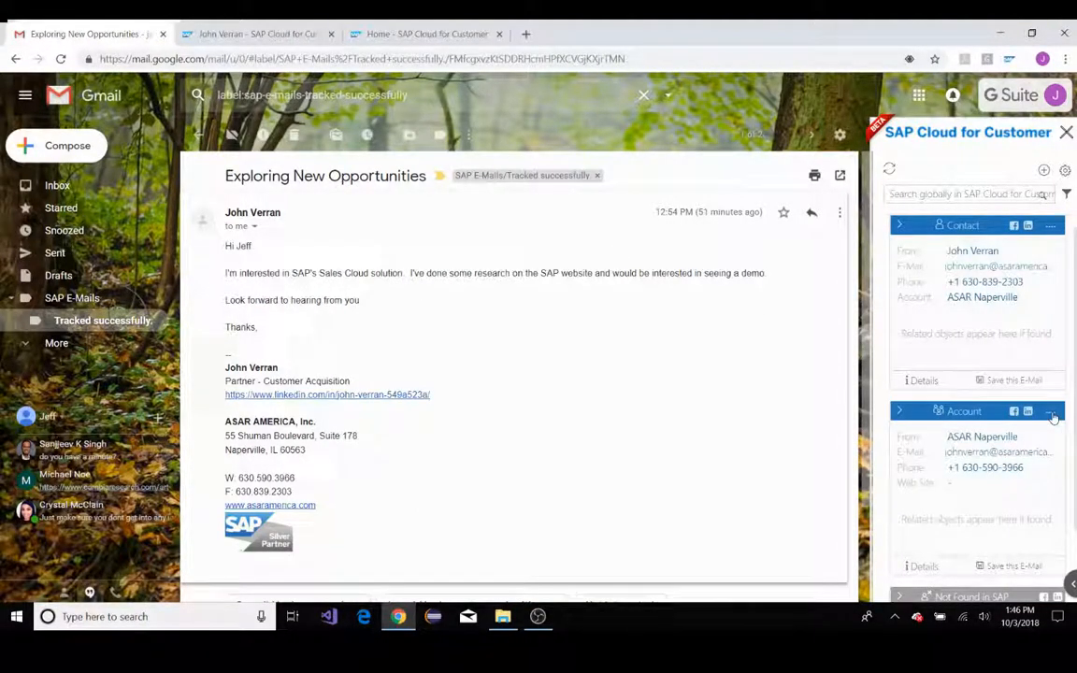
pyautogui.click(1050, 412)
pyautogui.click(1036, 457)
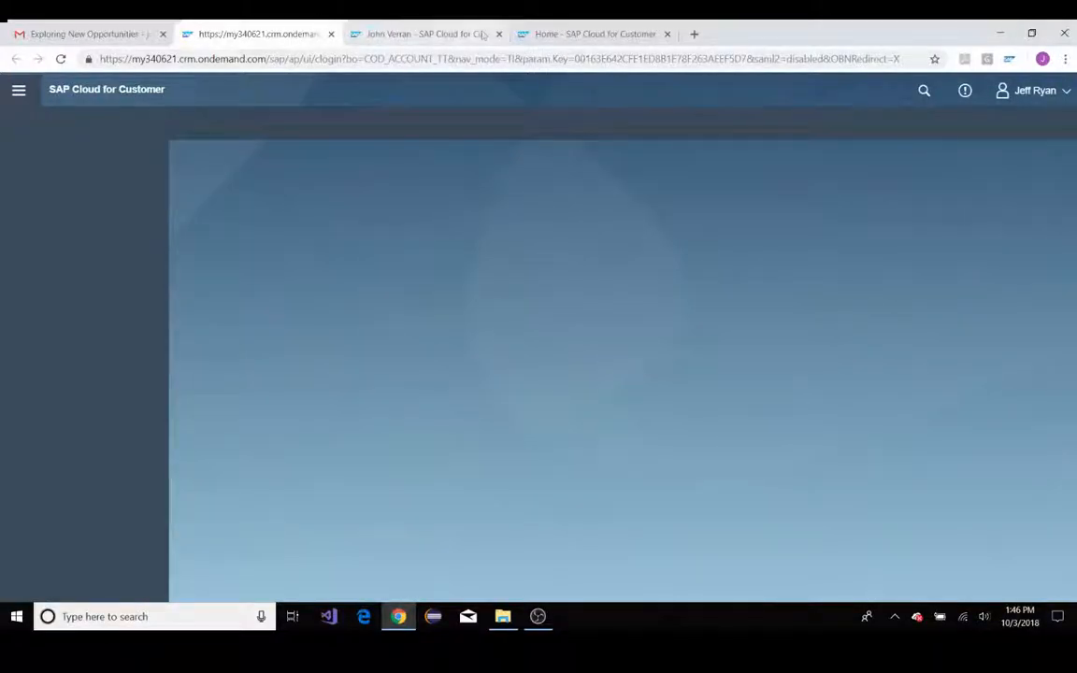
pyautogui.click(499, 35)
pyautogui.click(497, 34)
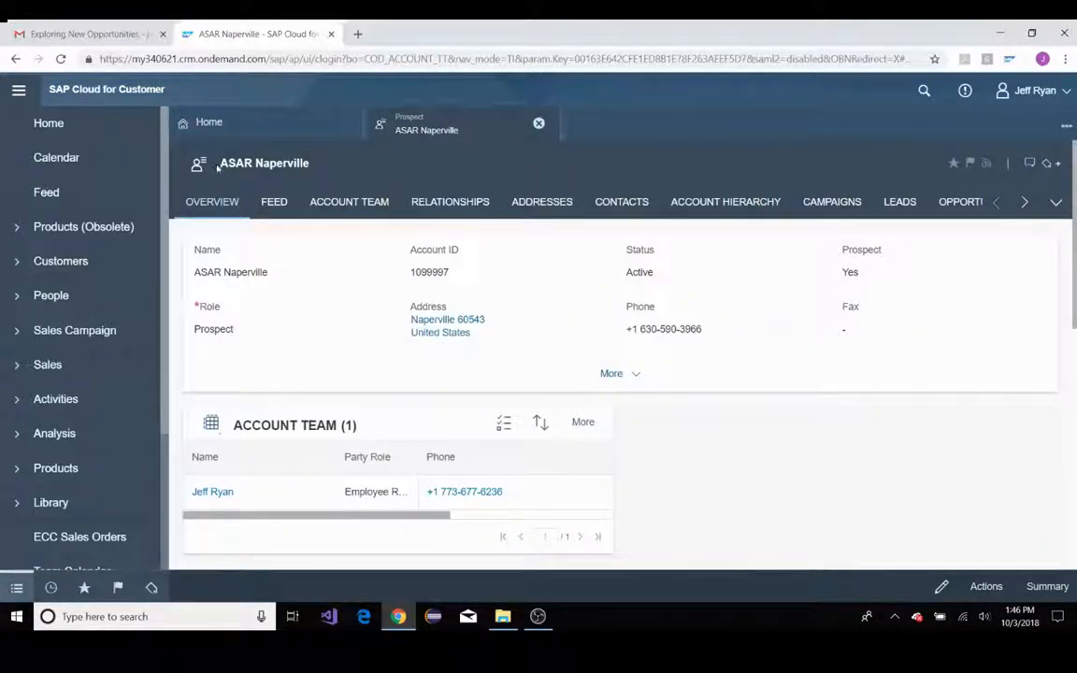
# Expand the ASAR Naperville account details, check its Prospect indicator and close the record
pyautogui.click(607, 373)
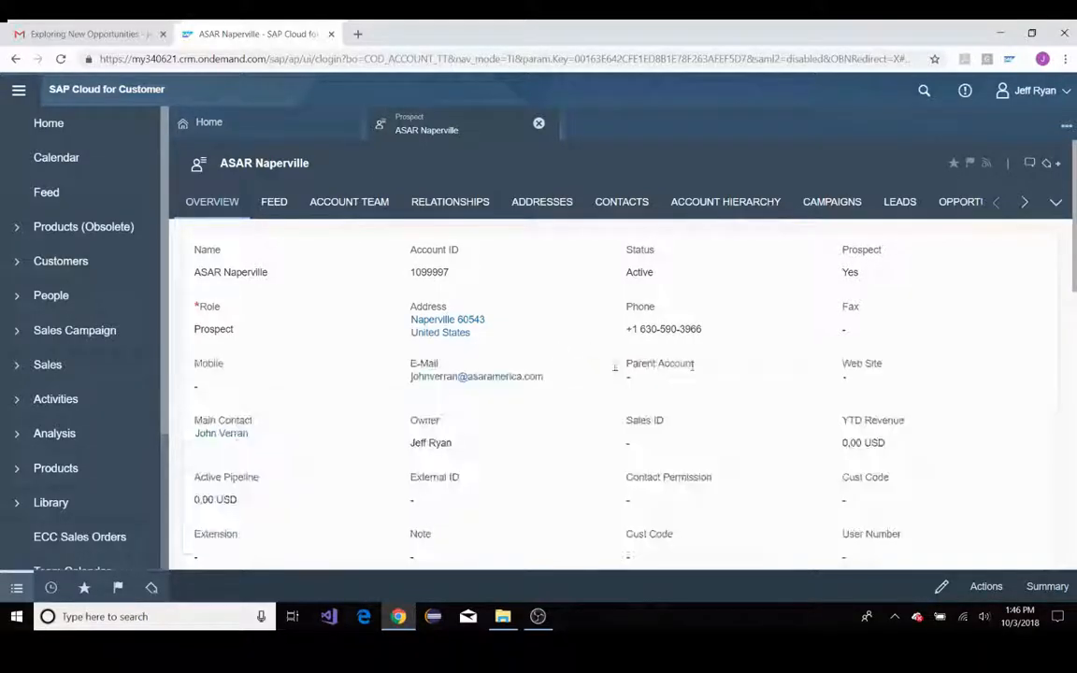
pyautogui.doubleClick(842, 273)
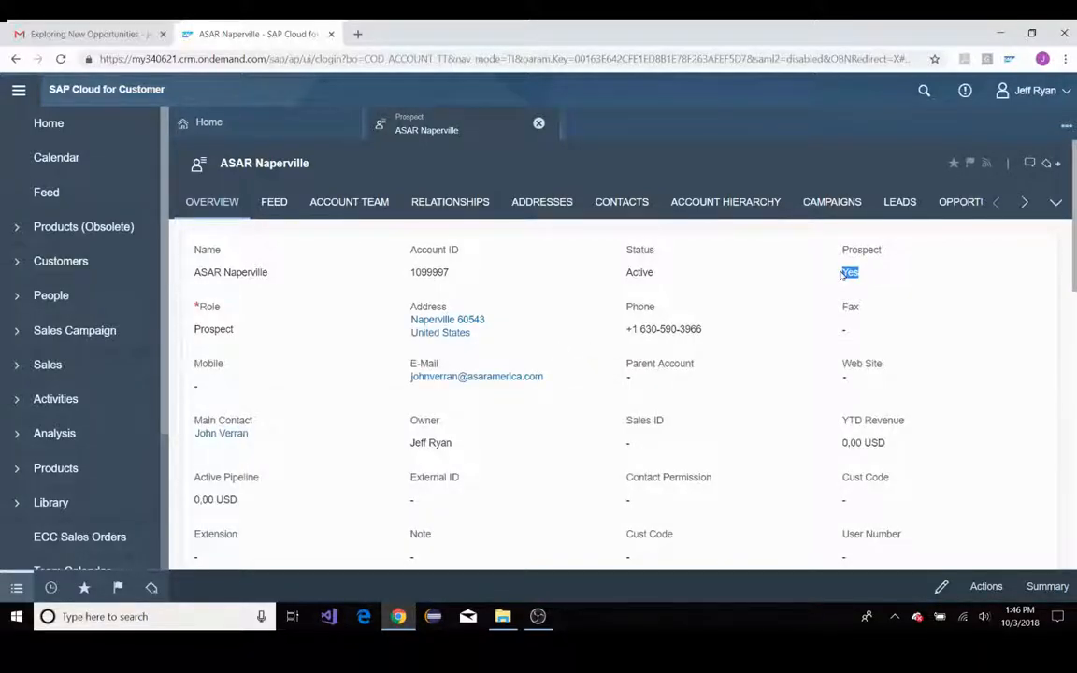
pyautogui.click(538, 122)
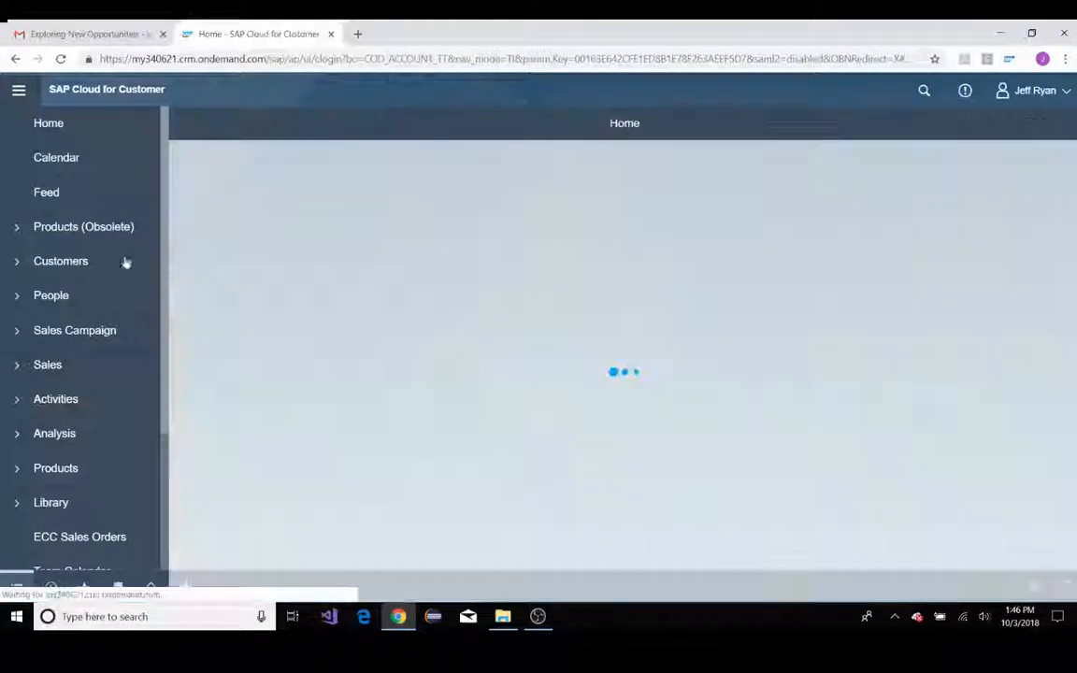
# Look for ASAR Naperville in the customer Accounts list, then switch back to the email in Gmail
pyautogui.click(59, 262)
pyautogui.click(65, 300)
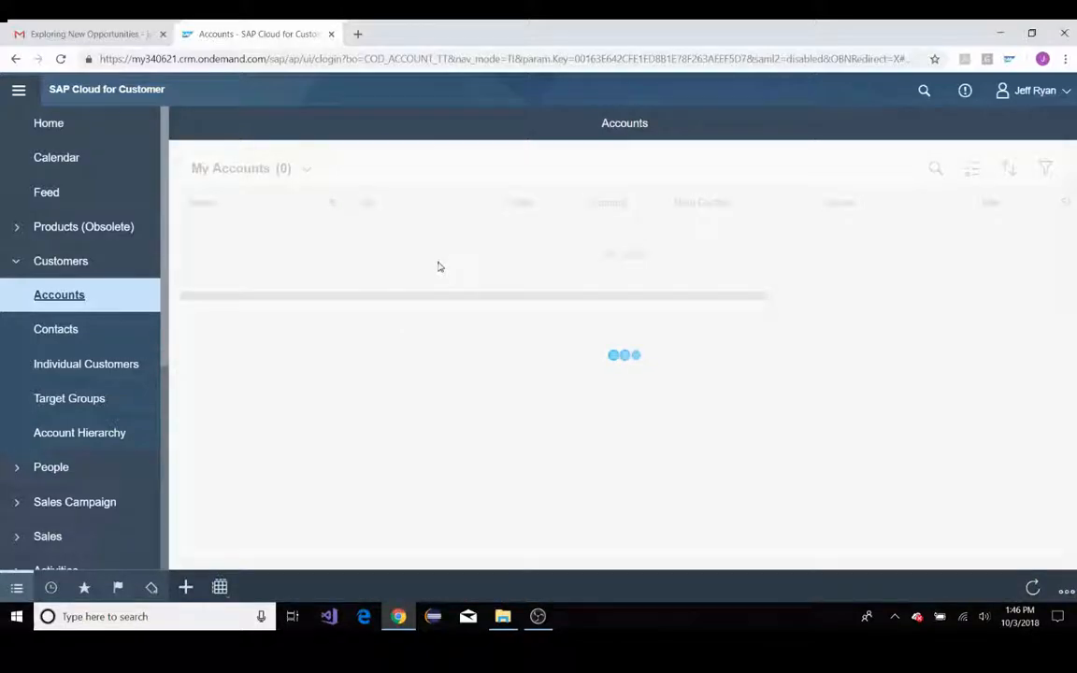
pyautogui.scroll(-3, 370, 341)
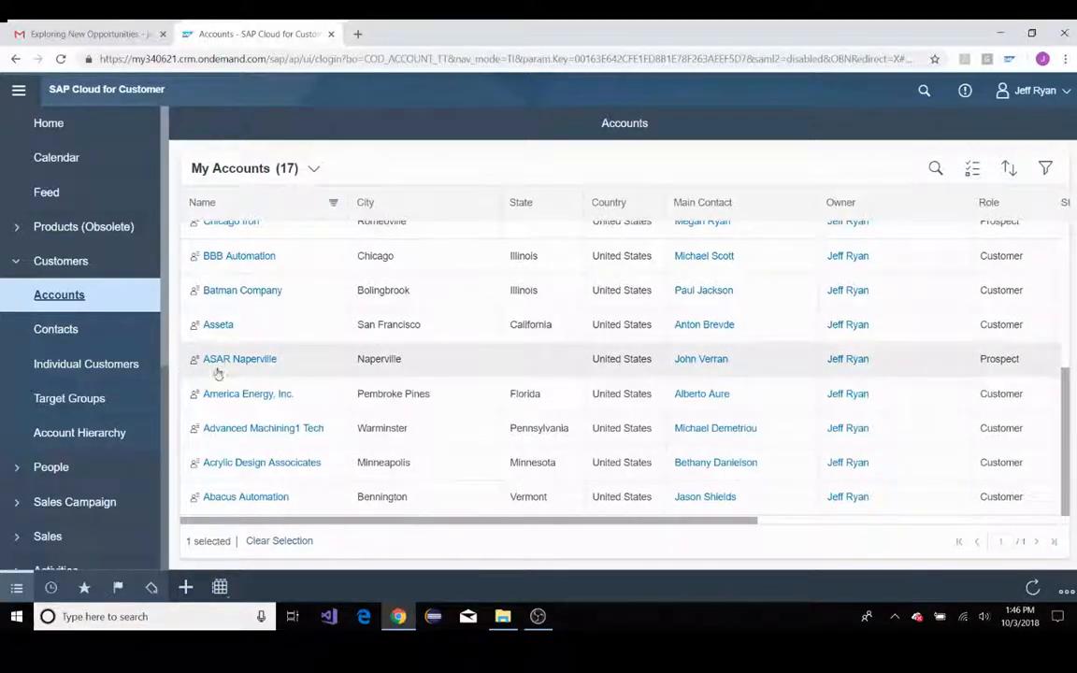
pyautogui.click(75, 33)
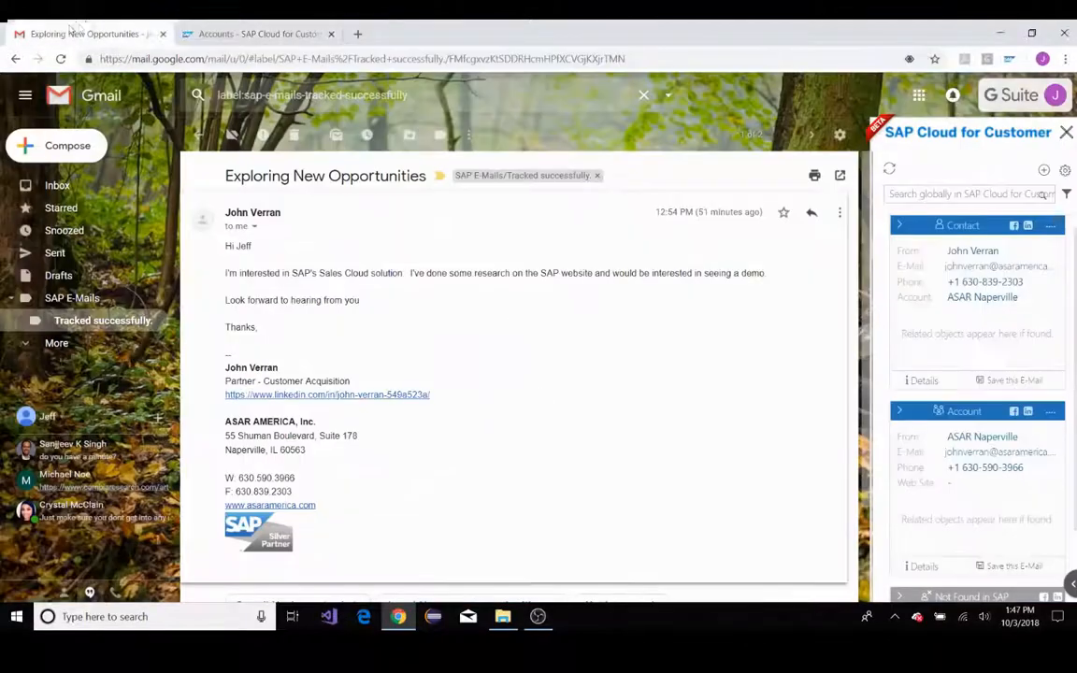